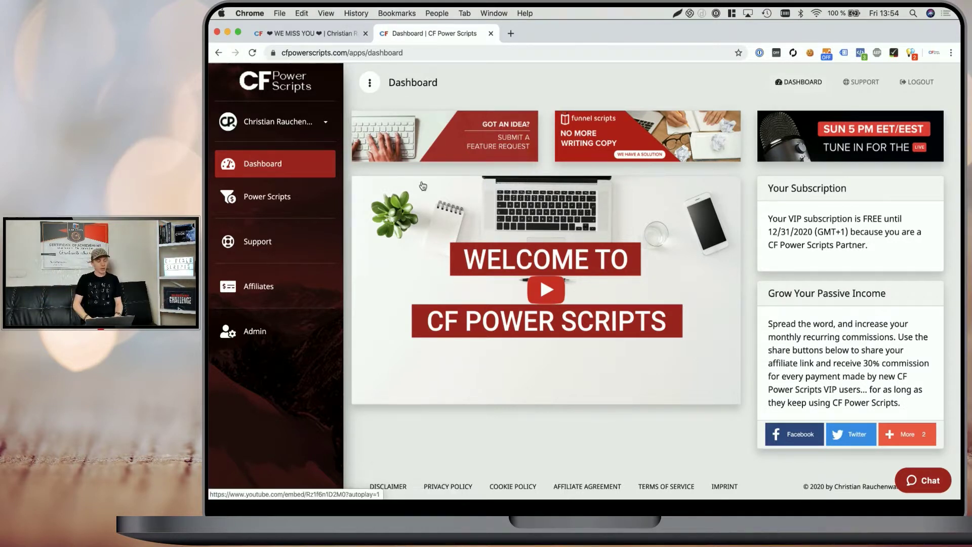
Open the Order Form step of the Power Scripts Development funnel in CF Power Scripts.
click(277, 199)
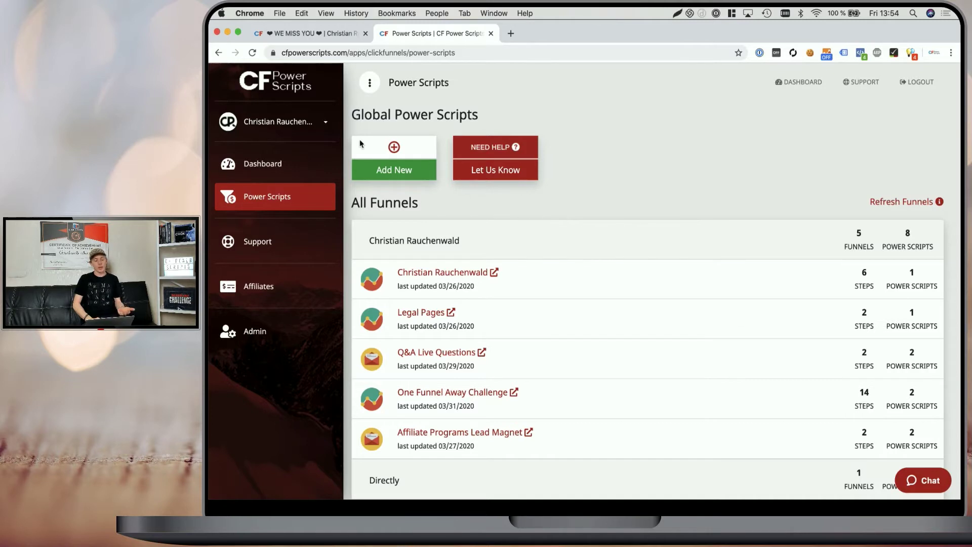
scroll(466, 213, down, 5)
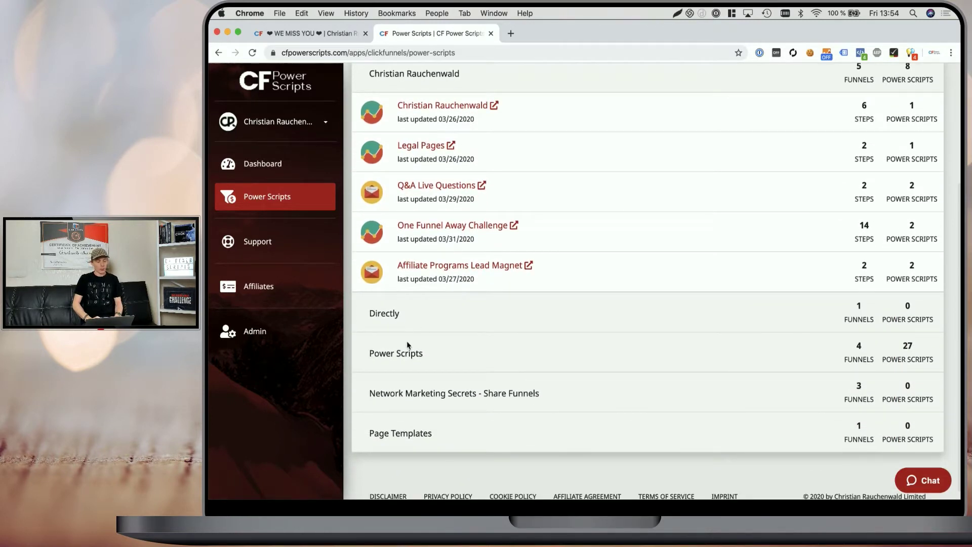
click(411, 348)
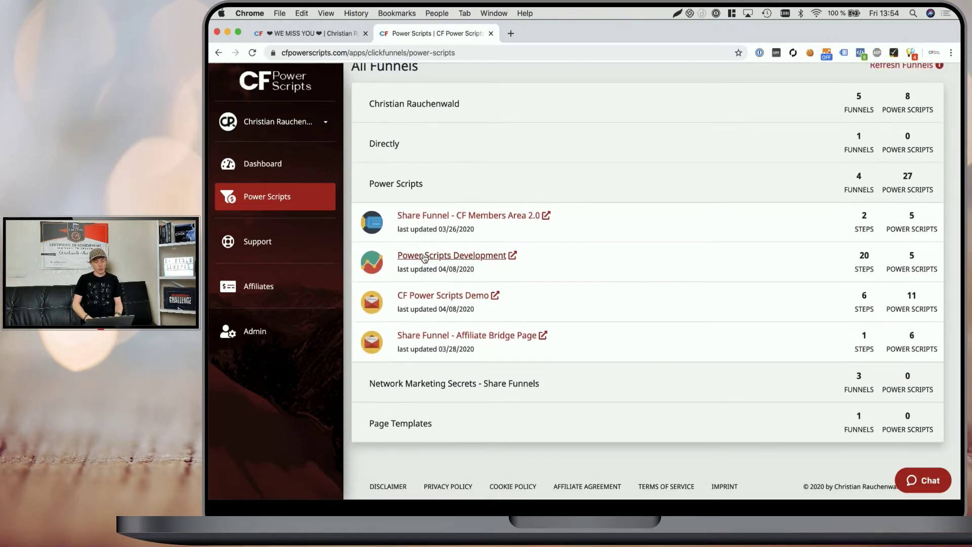
click(447, 260)
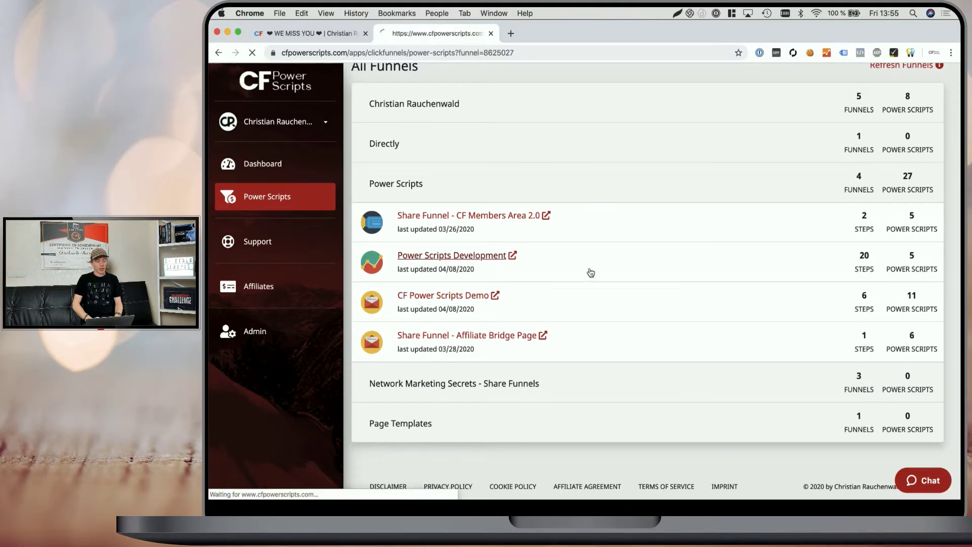
scroll(533, 279, down, 3)
scroll(532, 277, down, 3)
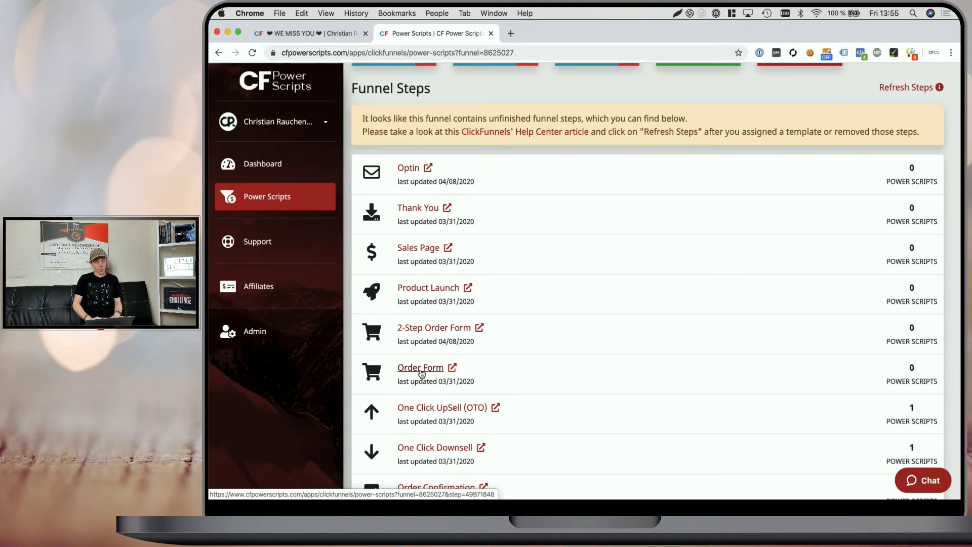
click(421, 373)
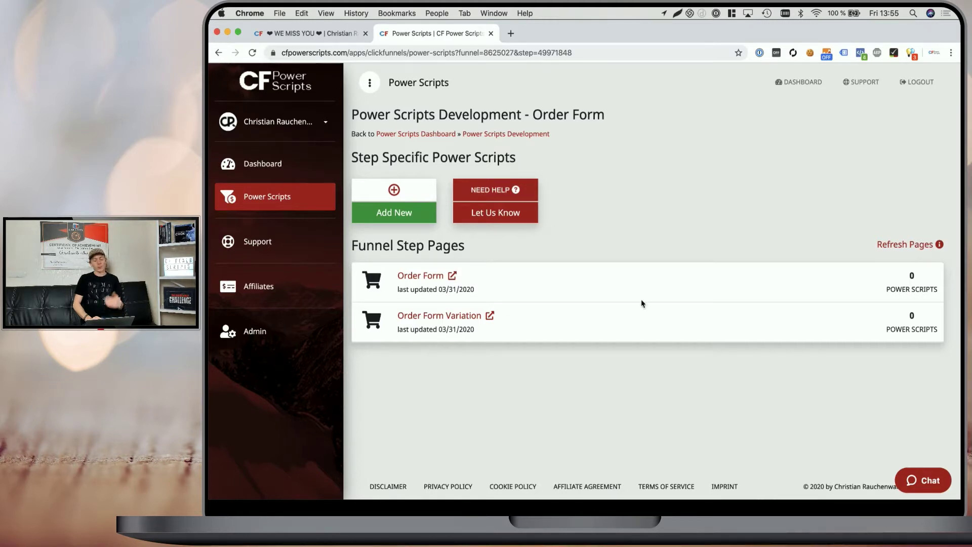
Find CF Multi Bump by searching 'mul' and add it to the Order Form step.
click(404, 216)
click(703, 111)
text(mul)
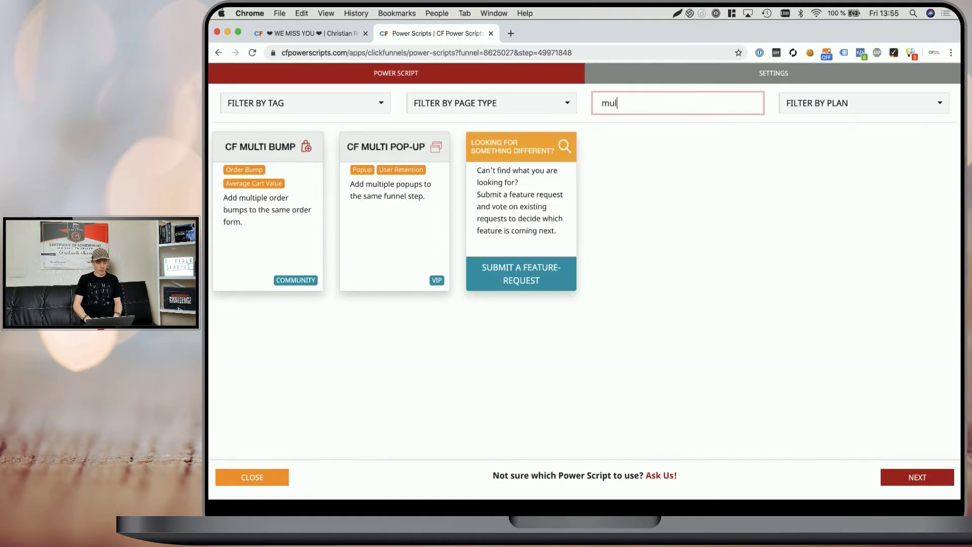
click(285, 211)
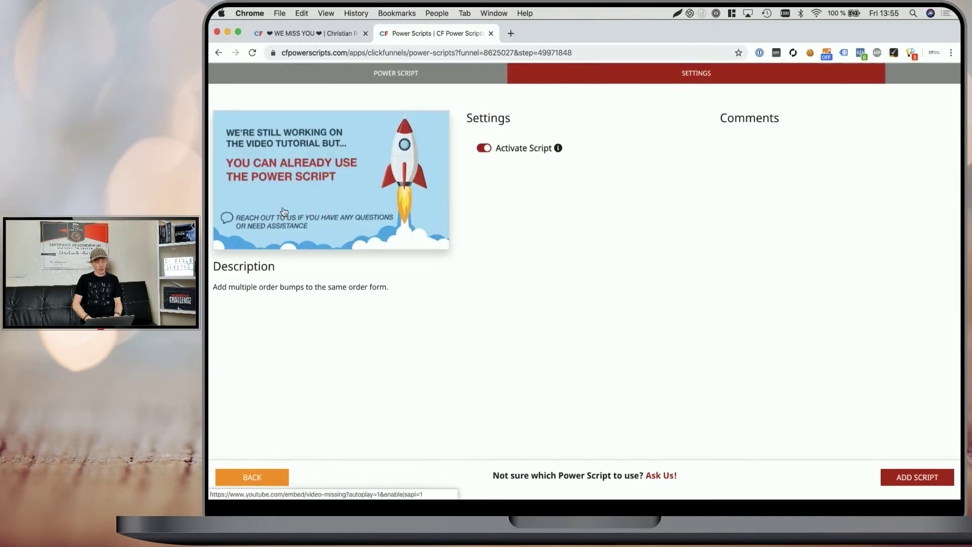
click(914, 476)
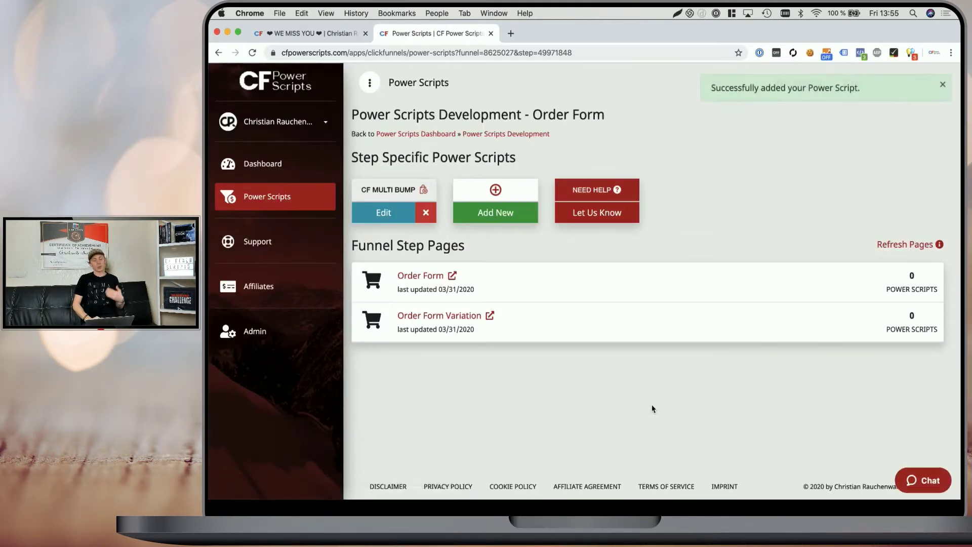
Open the Order Form step's products in ClickFunnels, noting Order Bump #1 ($47) and #2 ($37).
click(489, 316)
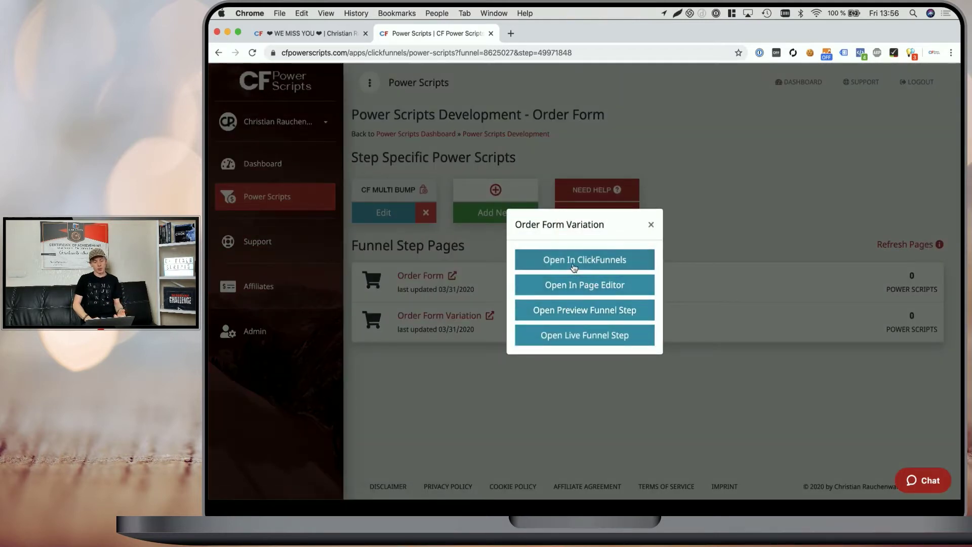
click(542, 259)
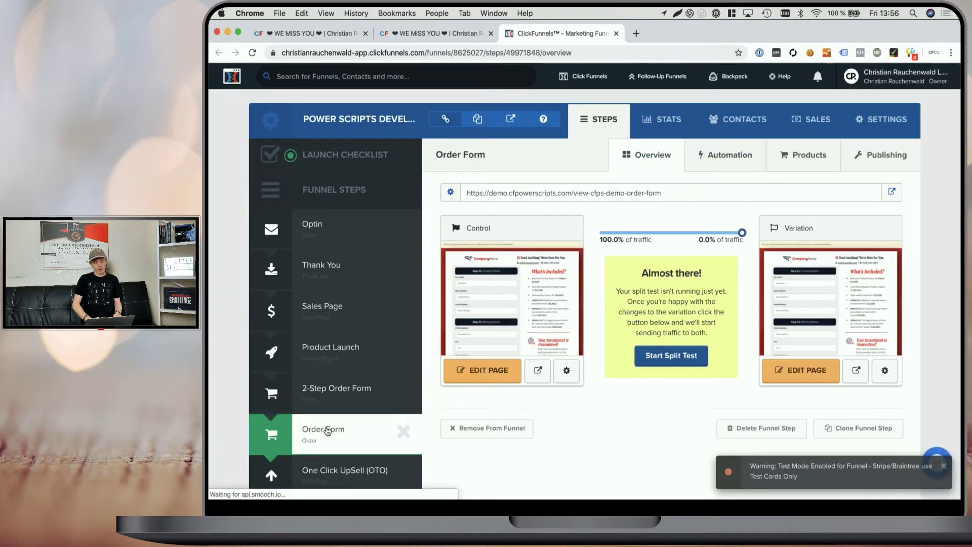
click(812, 153)
click(946, 99)
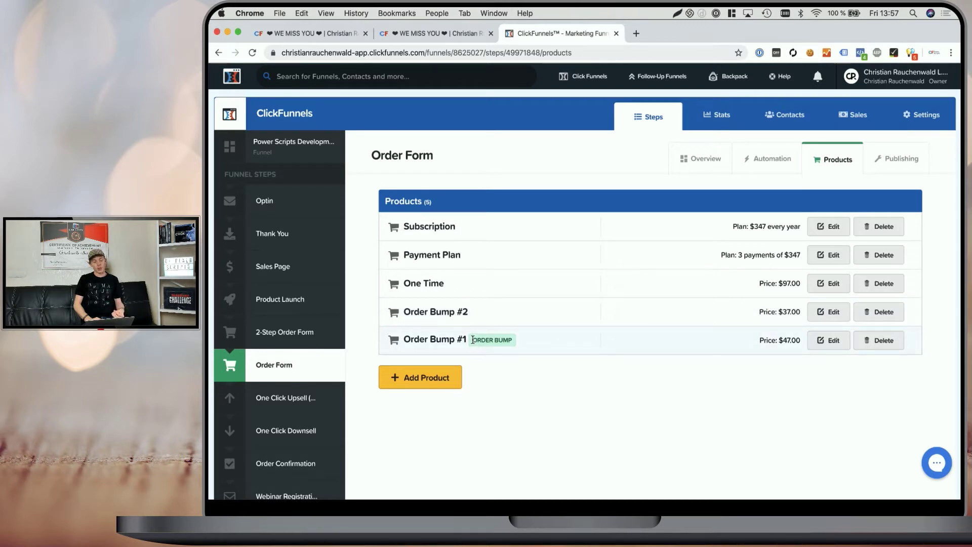
drag(473, 339, 515, 343)
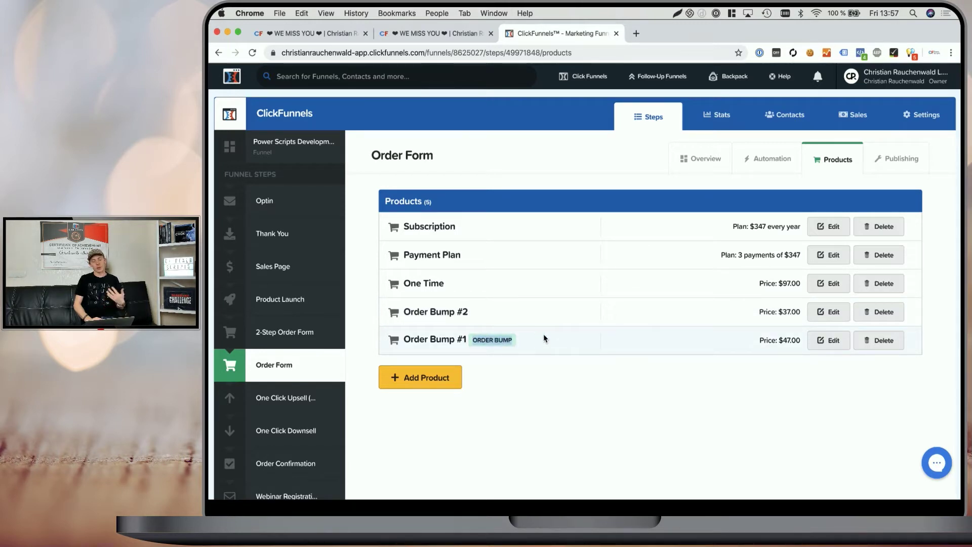
Open the Order Form checkout page in the ClickFunnels page editor.
click(449, 32)
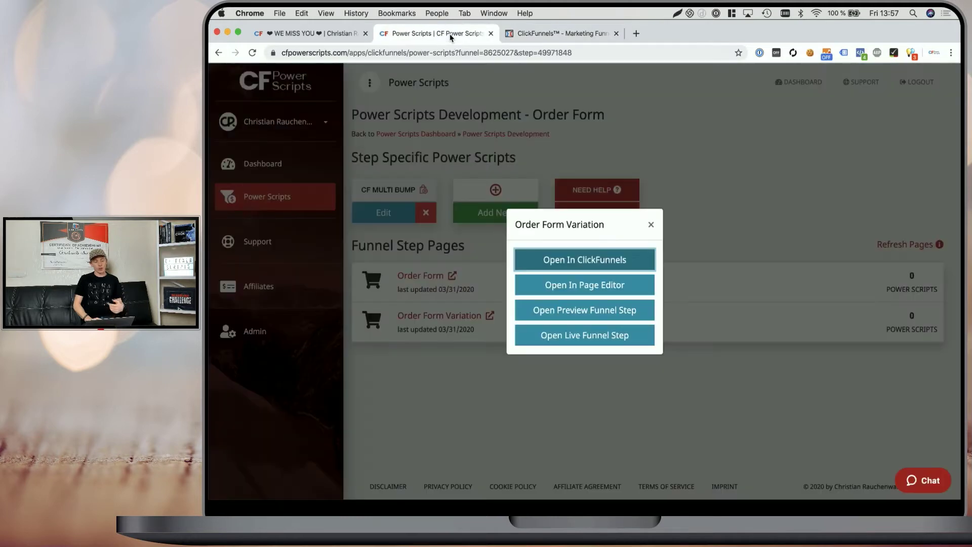
click(566, 285)
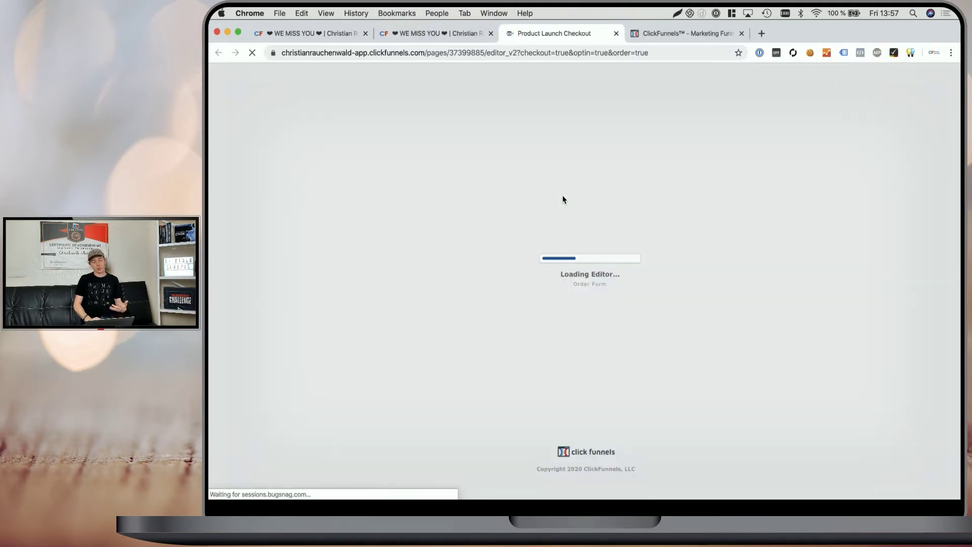
scroll(563, 199, down, 3)
scroll(563, 201, down, 5)
scroll(563, 200, down, 3)
scroll(563, 200, down, 2)
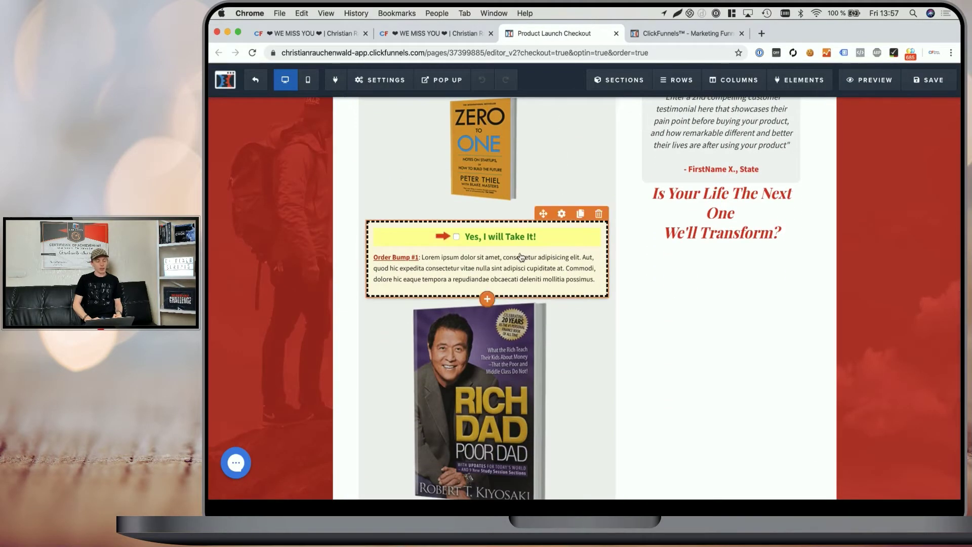
Select the first order bump element and review both order bump boxes.
click(495, 255)
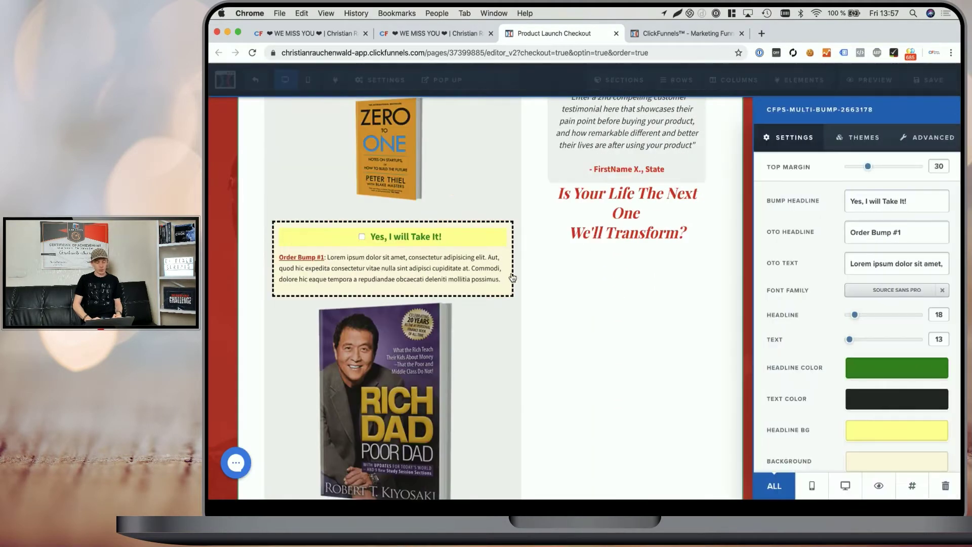
scroll(512, 278, down, 7)
scroll(517, 357, down, 2)
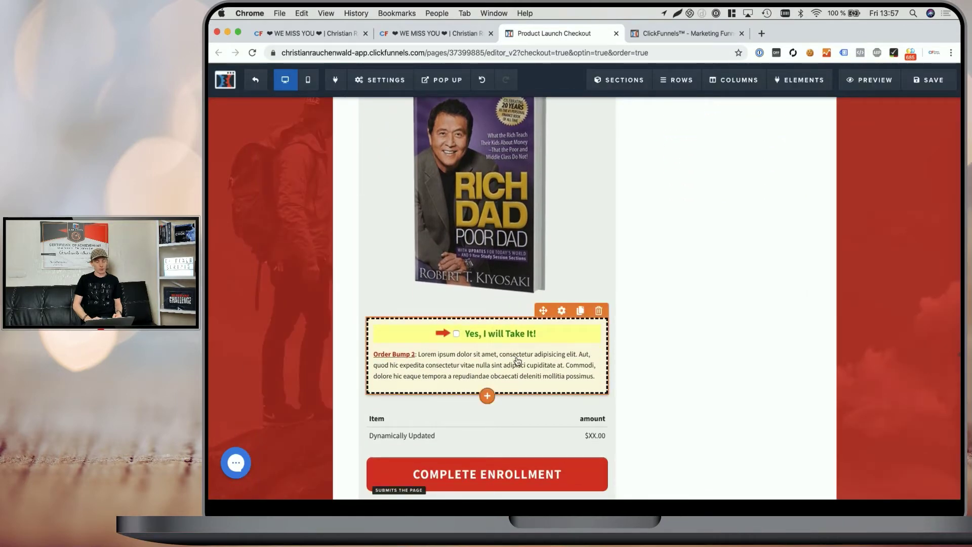
scroll(565, 332, up, 5)
scroll(565, 332, down, 1)
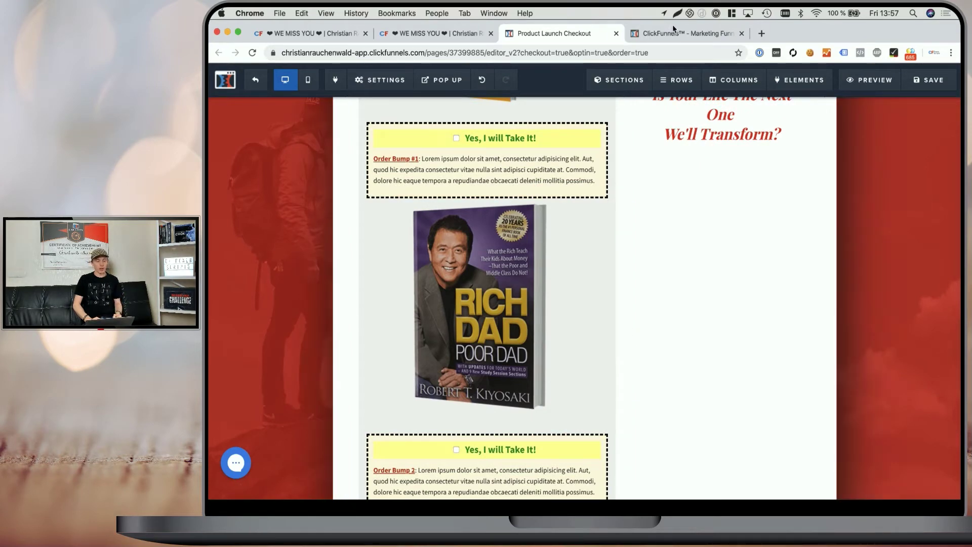
Open Order Bump #2's product editor and select its ID 2663176 in the URL.
click(662, 35)
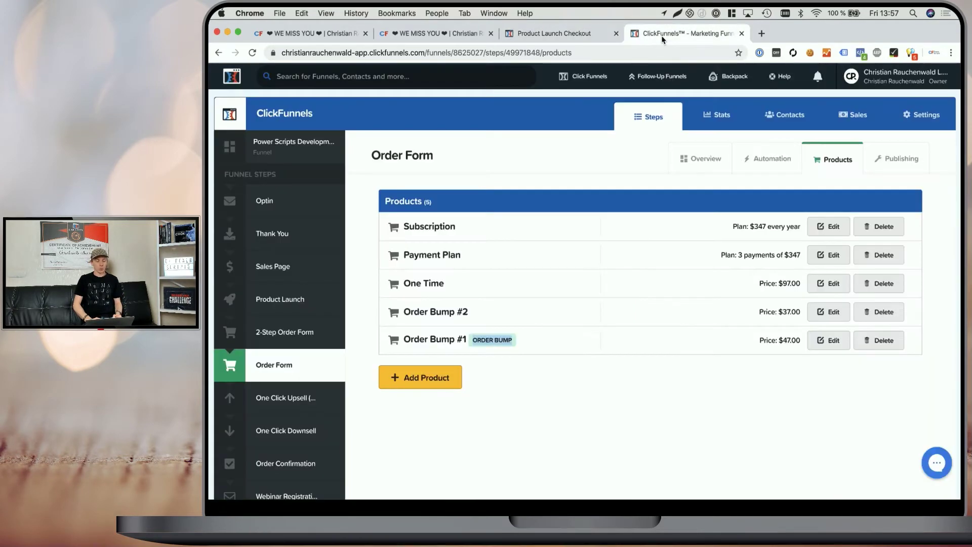
click(828, 311)
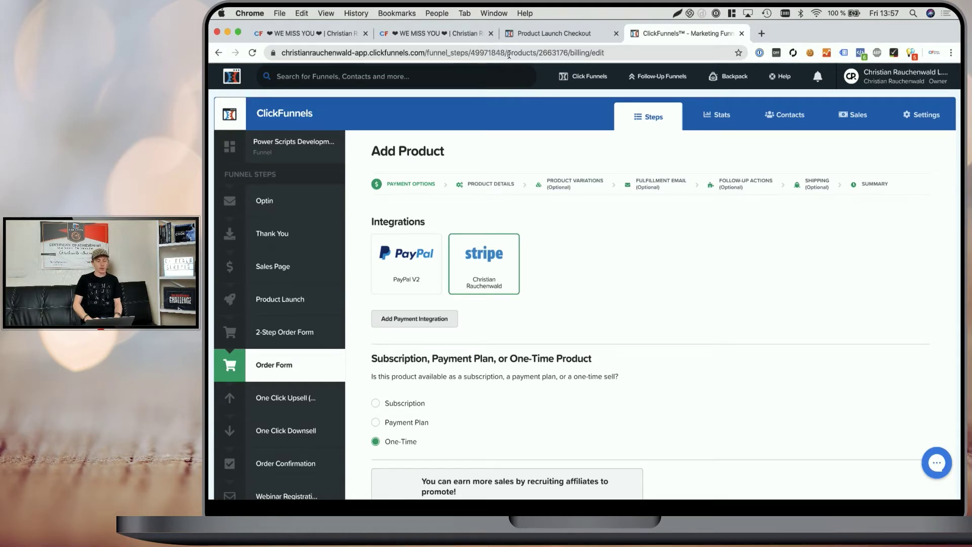
double_click(557, 52)
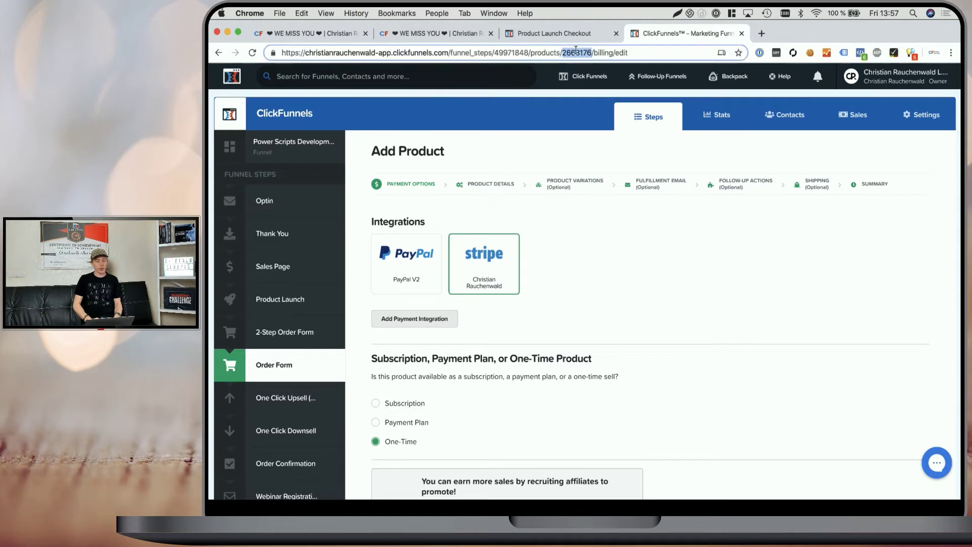
double_click(575, 50)
Show the CSS Info title of the Order Bump 2 box in the checkout editor.
click(548, 40)
scroll(562, 289, down, 5)
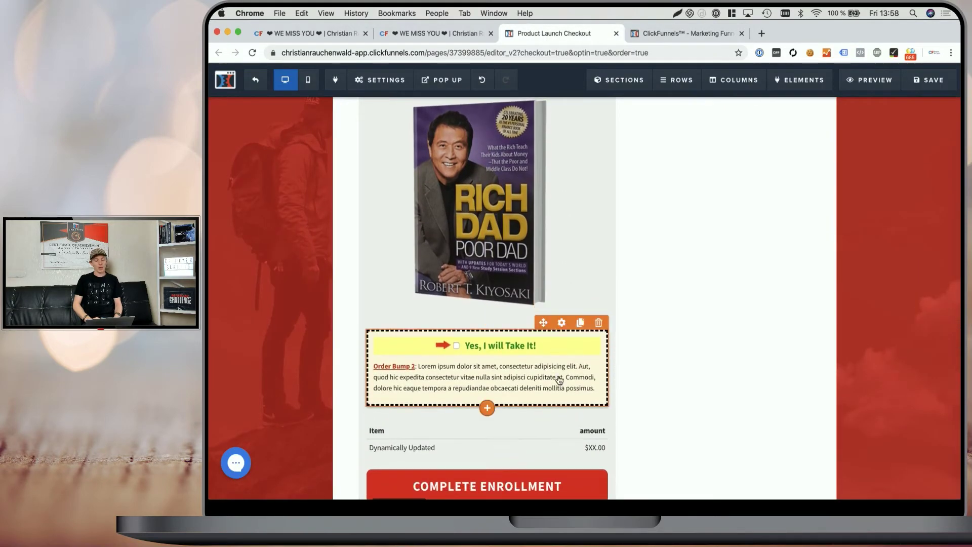
click(559, 373)
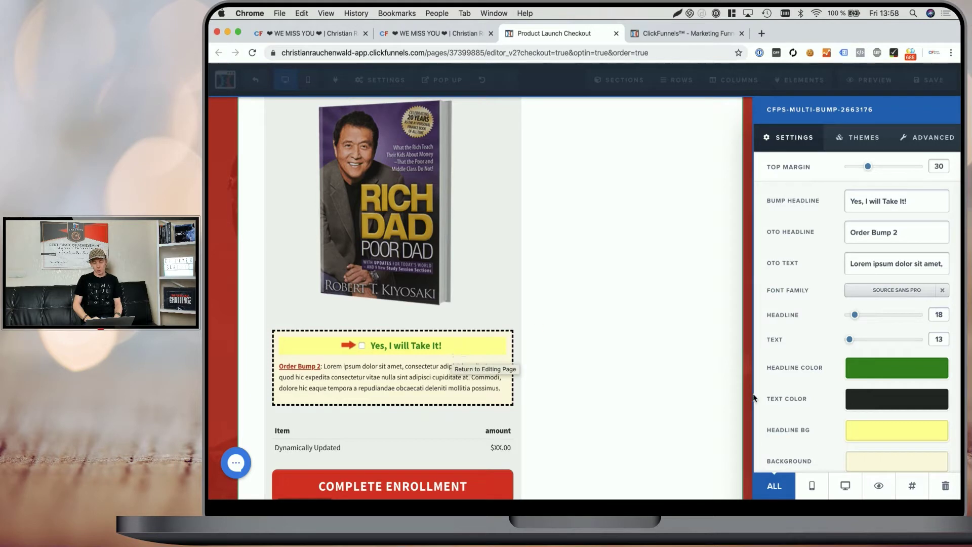
click(912, 488)
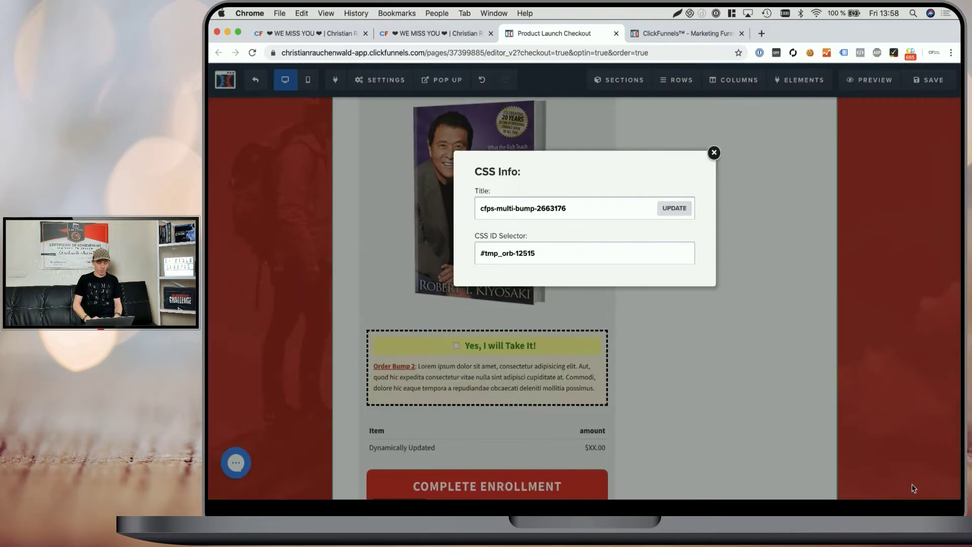
drag(586, 211, 481, 208)
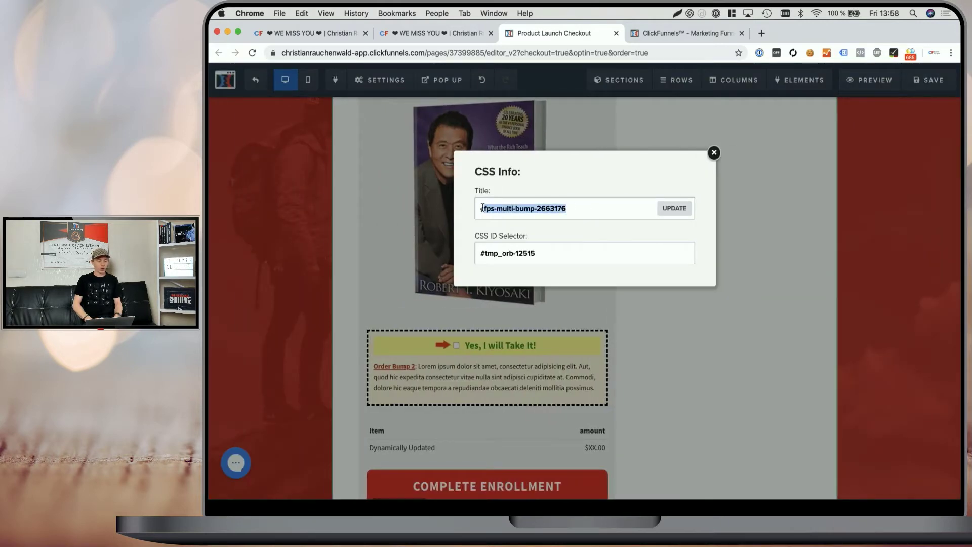
click(481, 207)
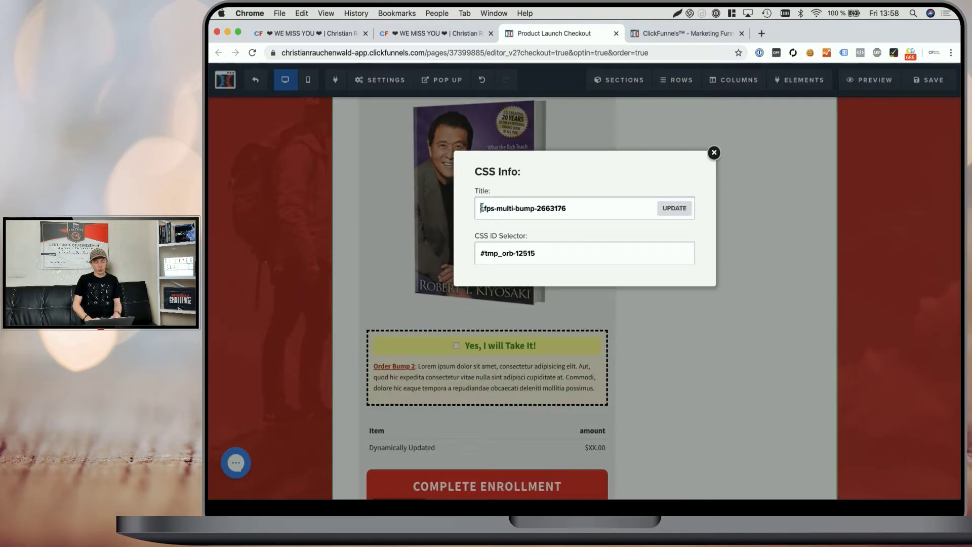
Set Order Bump 2's CSS title to cfps-multi-bump-2663176 and apply it.
drag(481, 207, 538, 208)
right_click(538, 209)
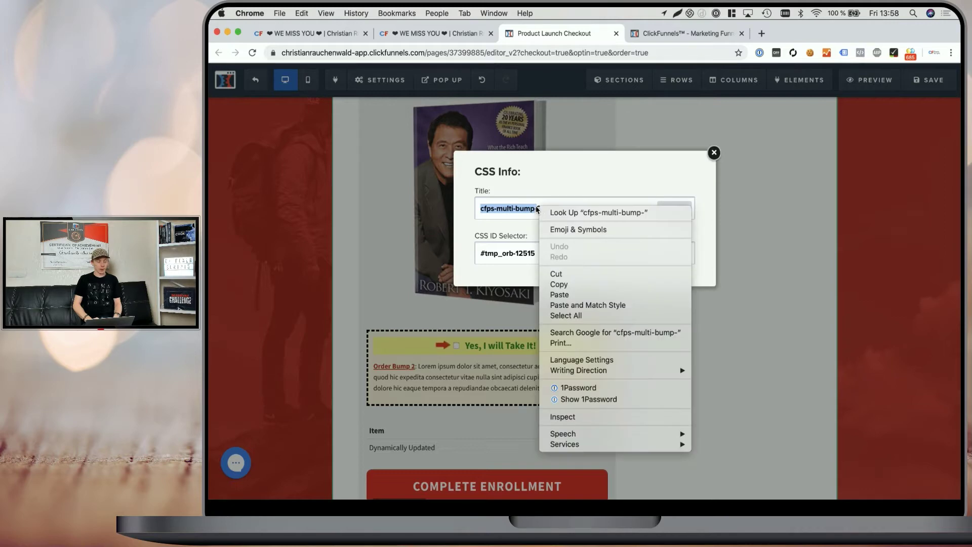
key(Escape)
click(567, 207)
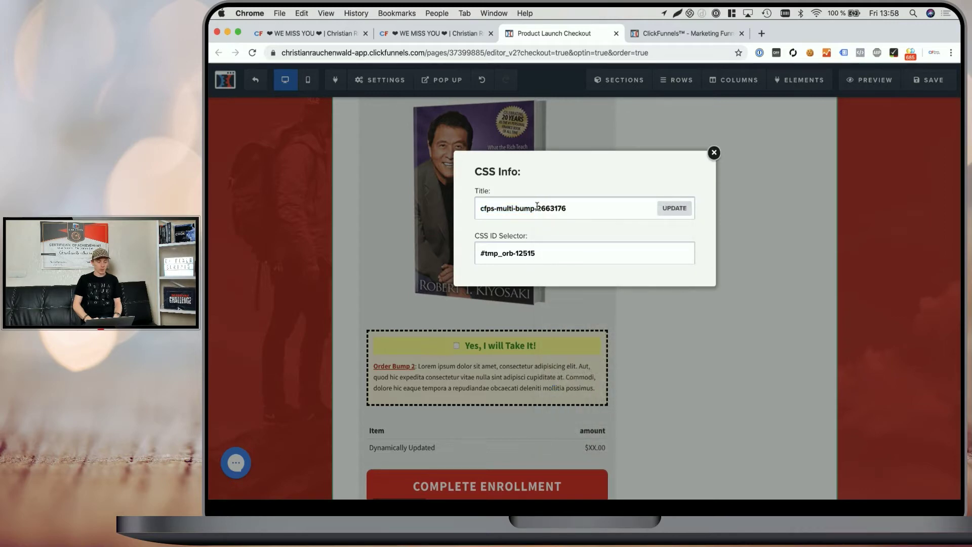
double_click(556, 208)
key(super+c)
click(558, 212)
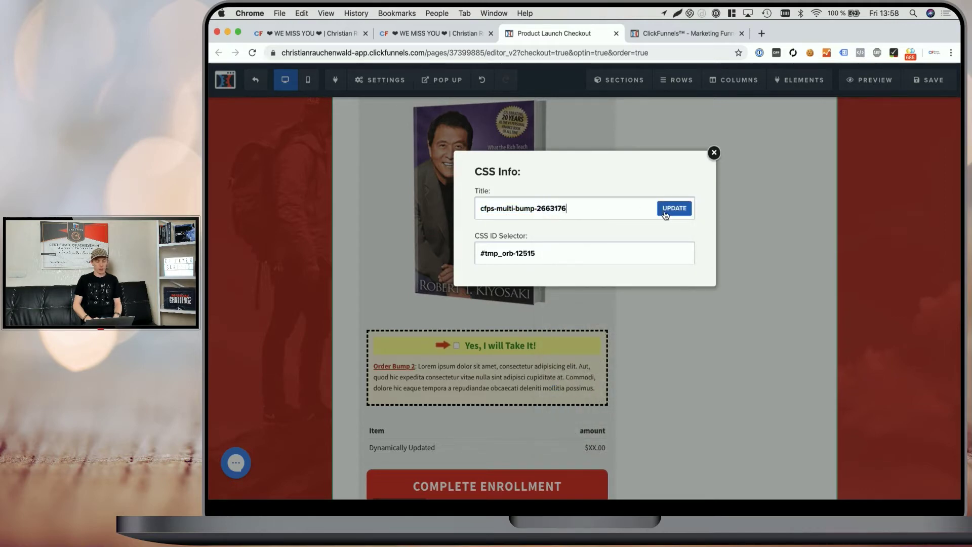
click(674, 208)
scroll(657, 300, up, 5)
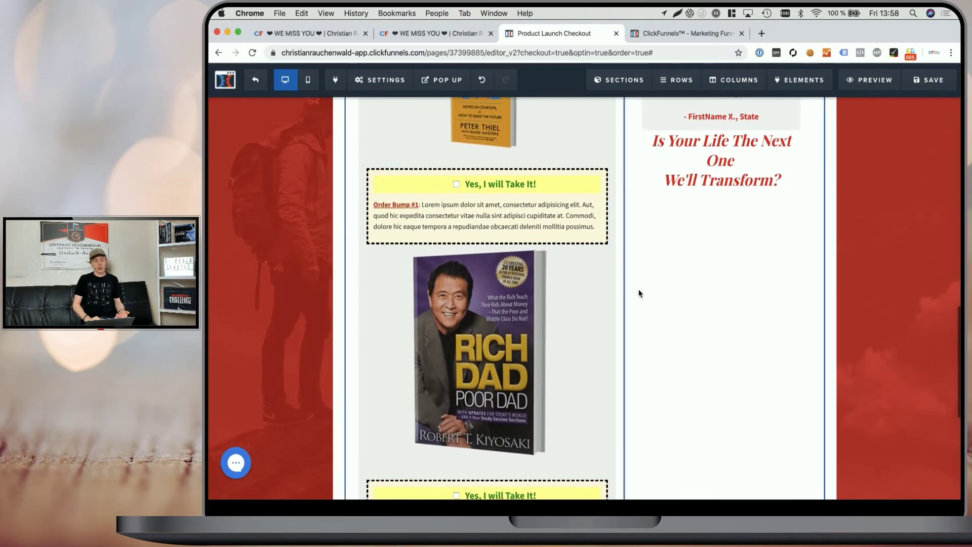
Read Order Bump #1's product ID 2663178 from its product edit page URL.
click(661, 35)
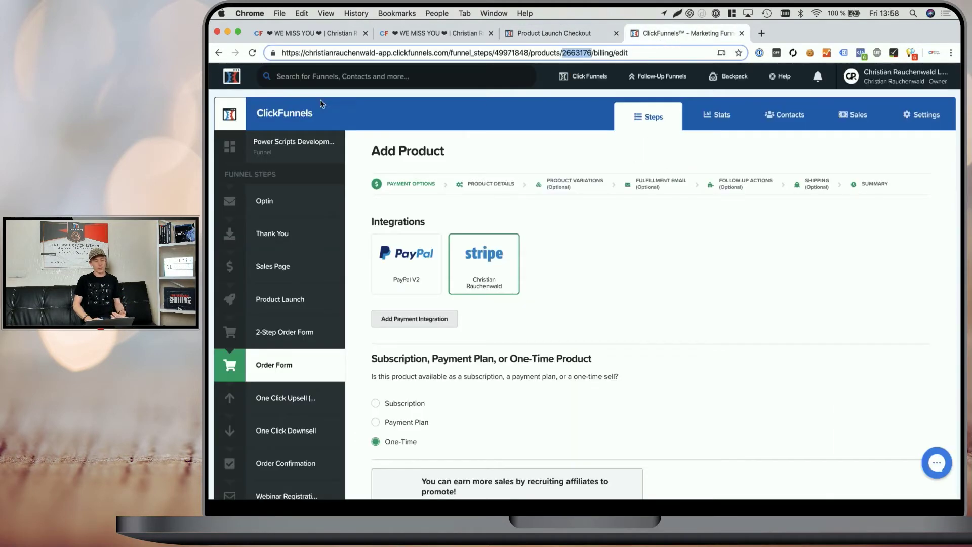
key(Return)
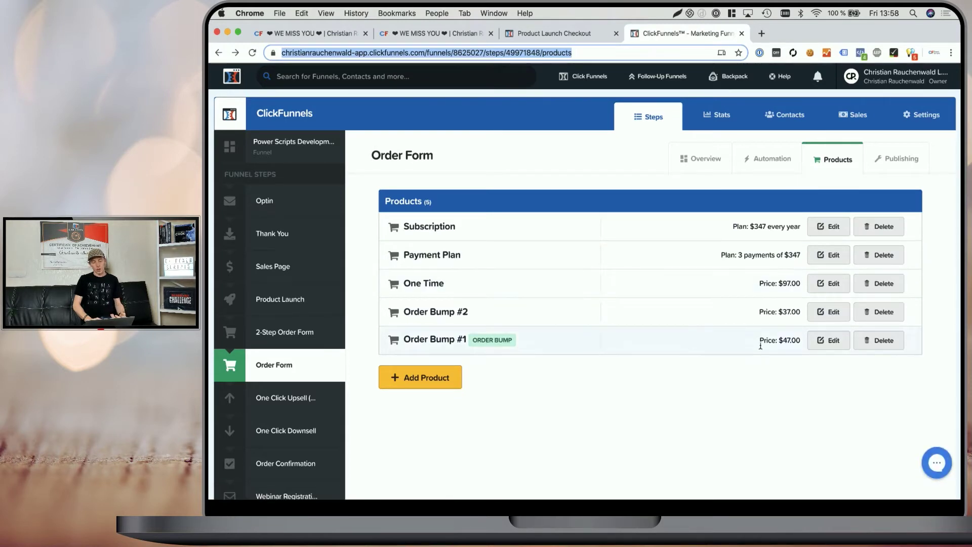
click(823, 347)
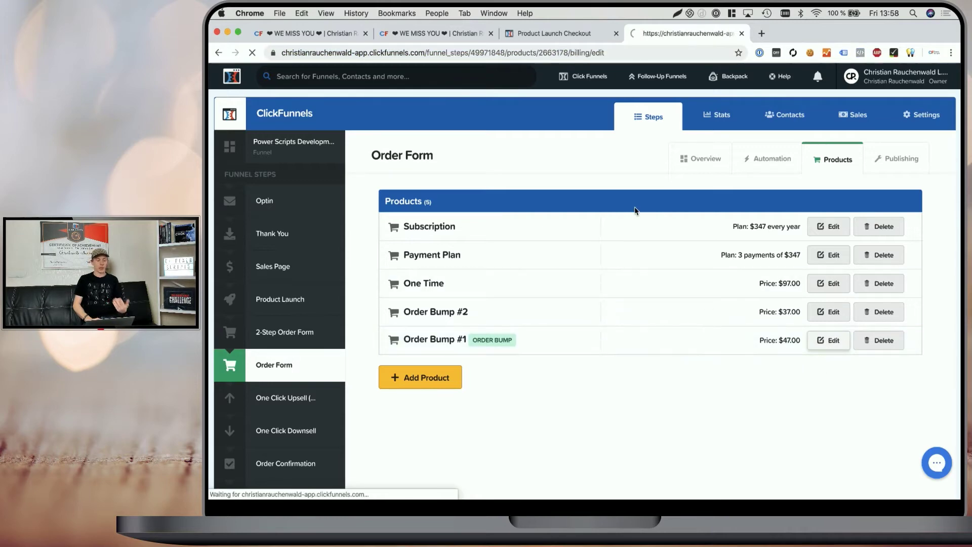
drag(591, 52, 556, 50)
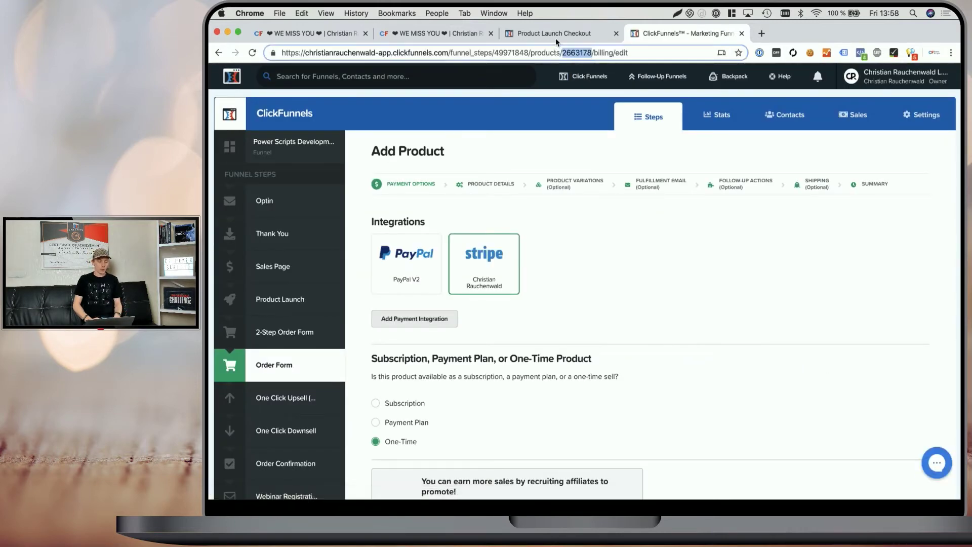
click(555, 35)
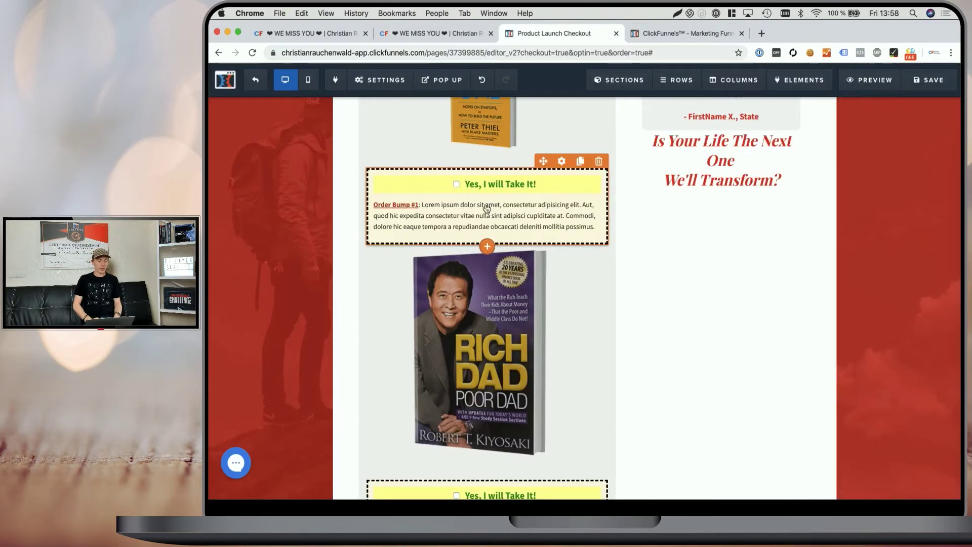
Confirm Order Bump #1's CSS title reads cfps-multi-bump-2663178 and close the dialog.
click(508, 202)
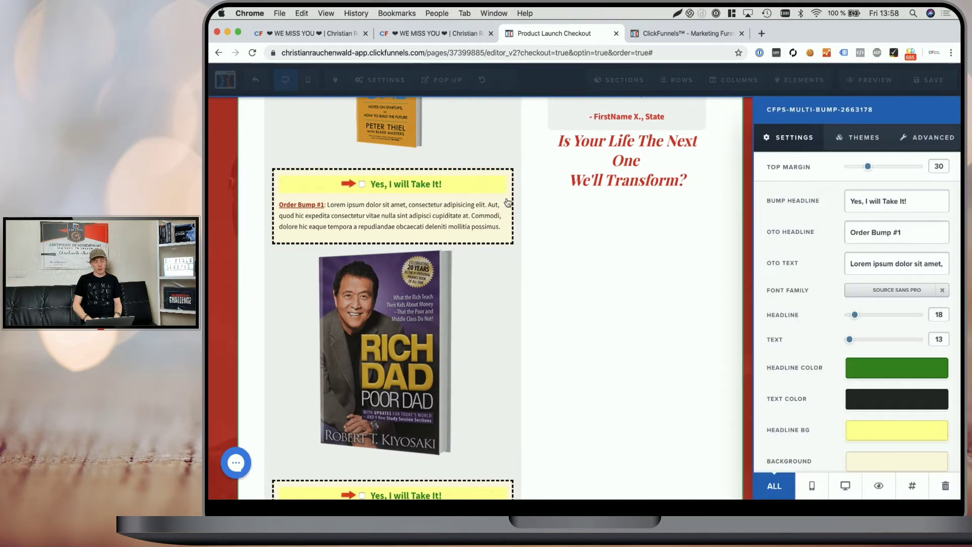
click(924, 485)
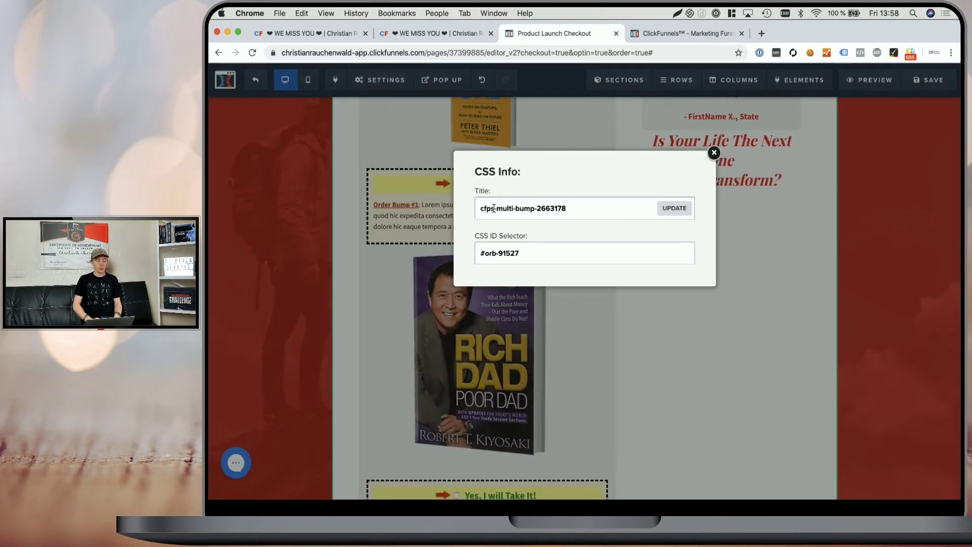
double_click(552, 208)
click(714, 152)
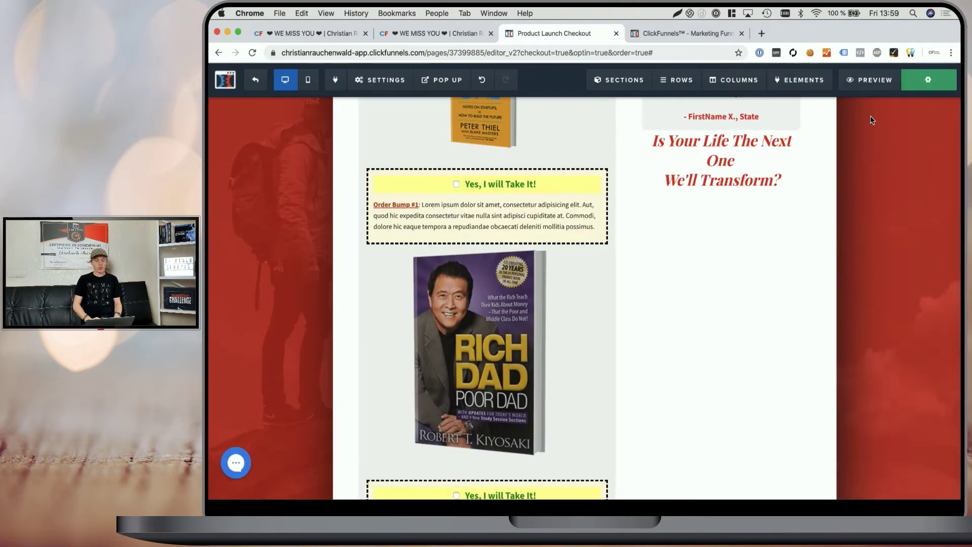
Preview the order form and scroll down to the order bumps.
click(867, 84)
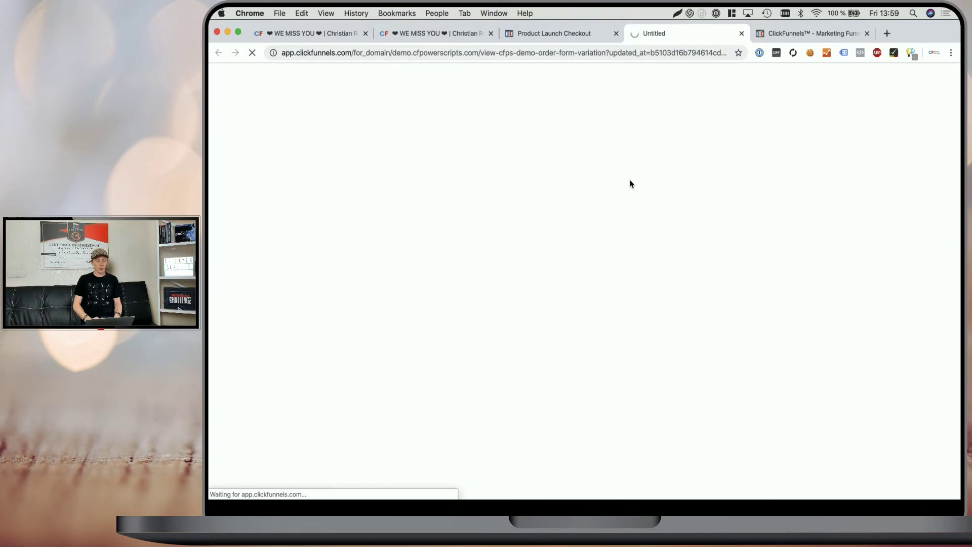
scroll(494, 211, down, 3)
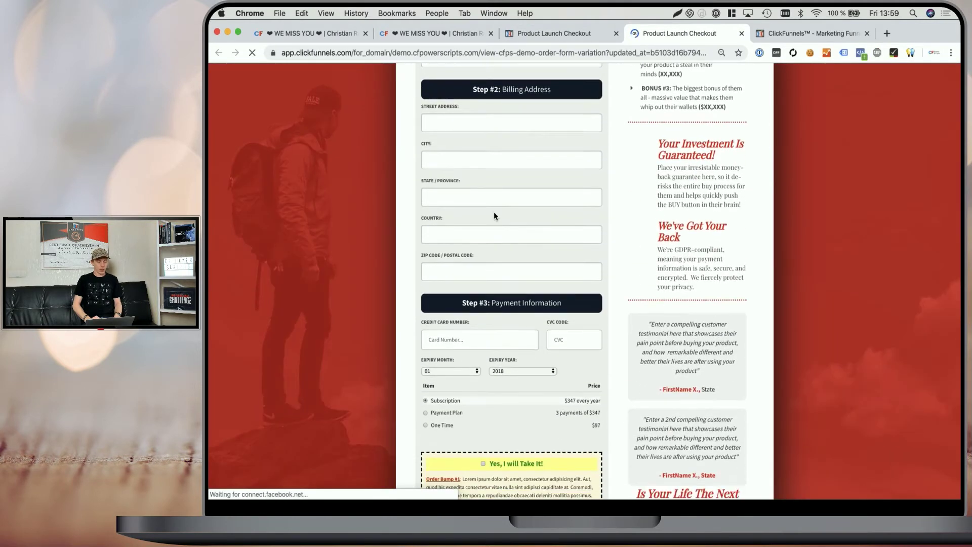
scroll(494, 212, down, 5)
scroll(494, 212, down, 2)
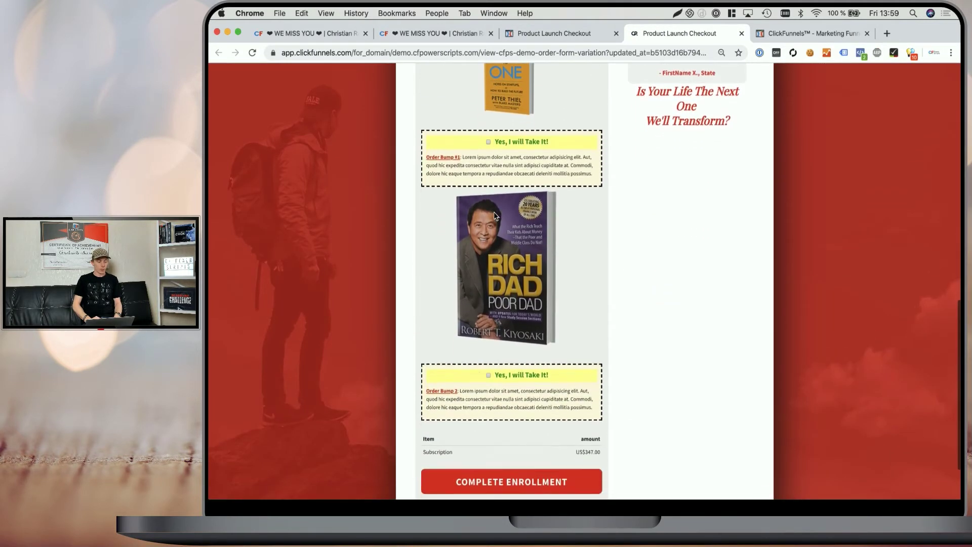
scroll(493, 283, down, 1)
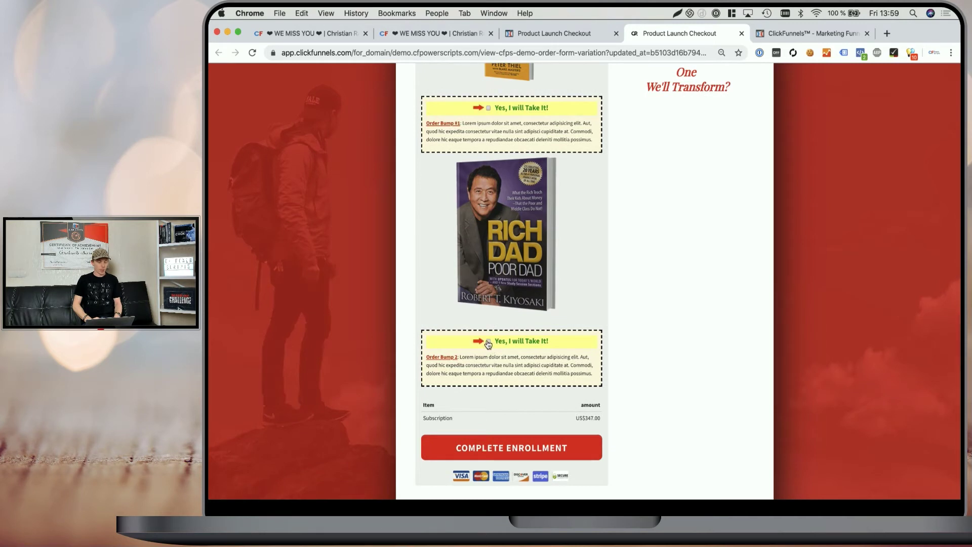
Tick Order Bump #2 (US$37.00) and Order Bump #1 (US$47.00) independently.
click(487, 342)
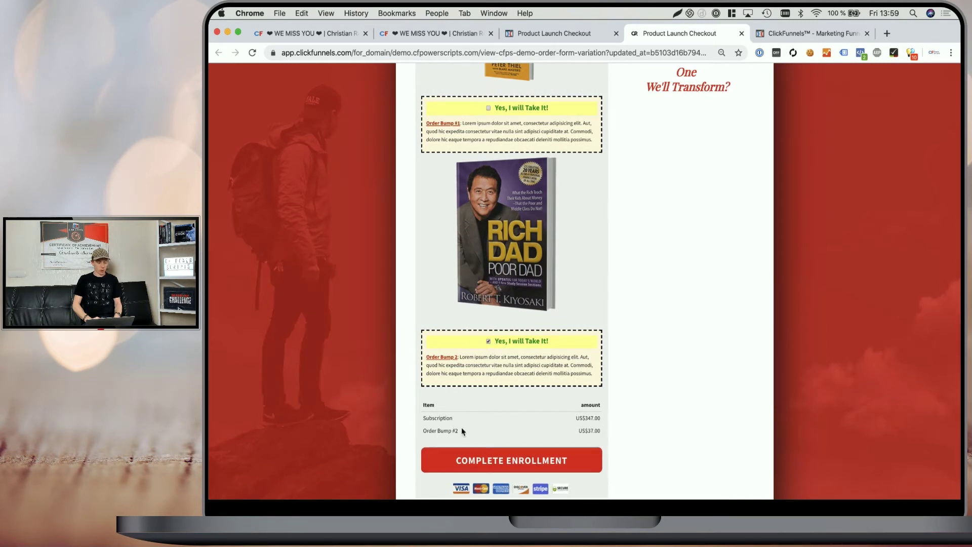
scroll(473, 181, up, 1)
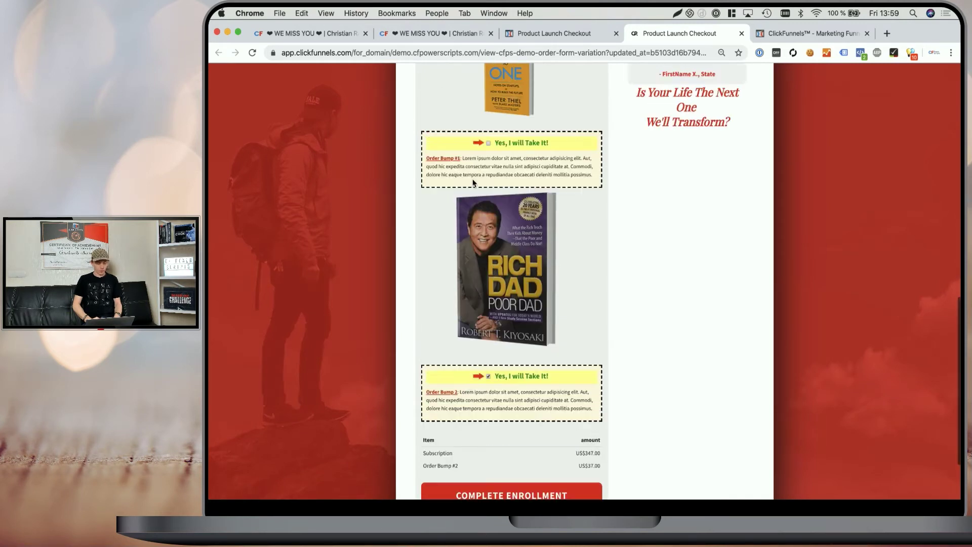
click(489, 143)
scroll(511, 303, down, 1)
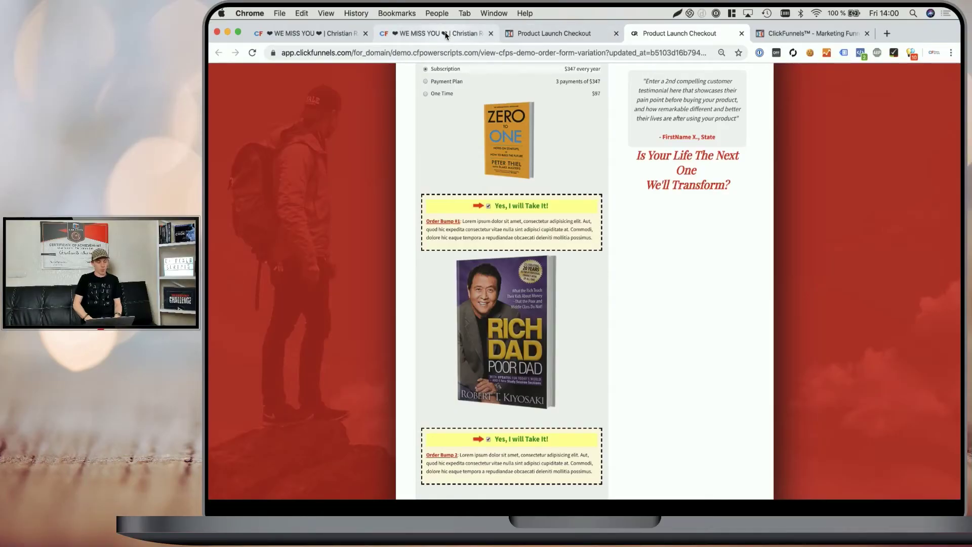
Go to the 2-Step Order Form step's power scripts page.
click(445, 35)
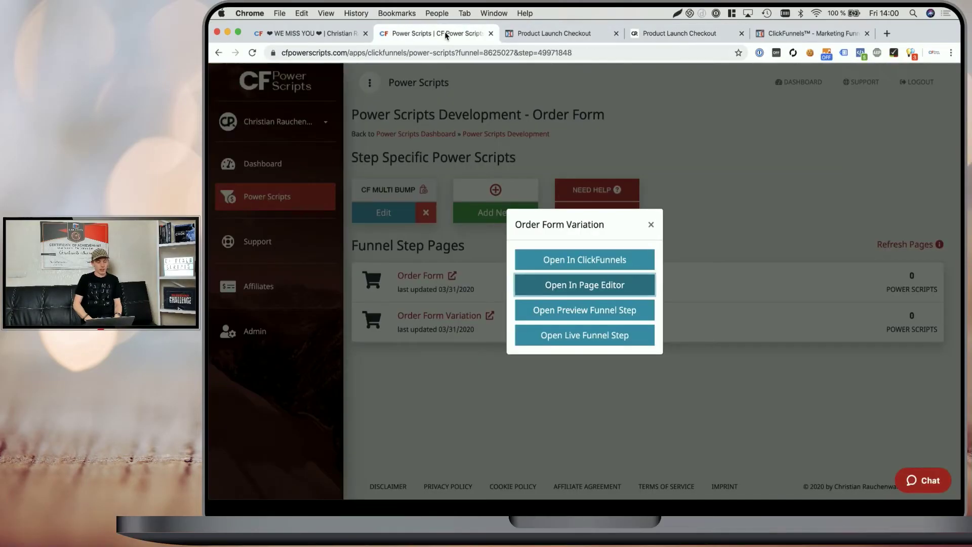
click(551, 136)
click(496, 135)
scroll(491, 257, down, 5)
scroll(492, 262, down, 3)
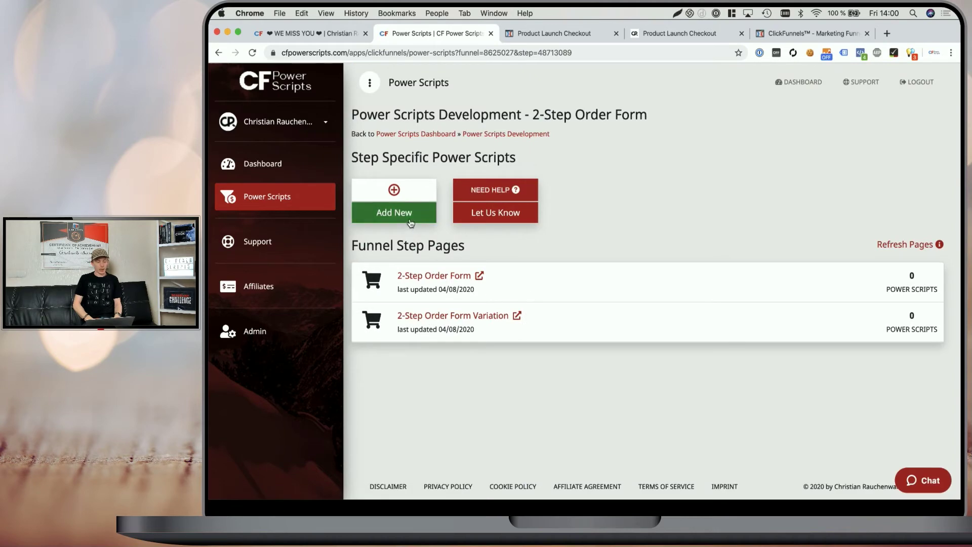
Add the CF Multi Bump script, found by searching 'mul', to this step.
click(410, 223)
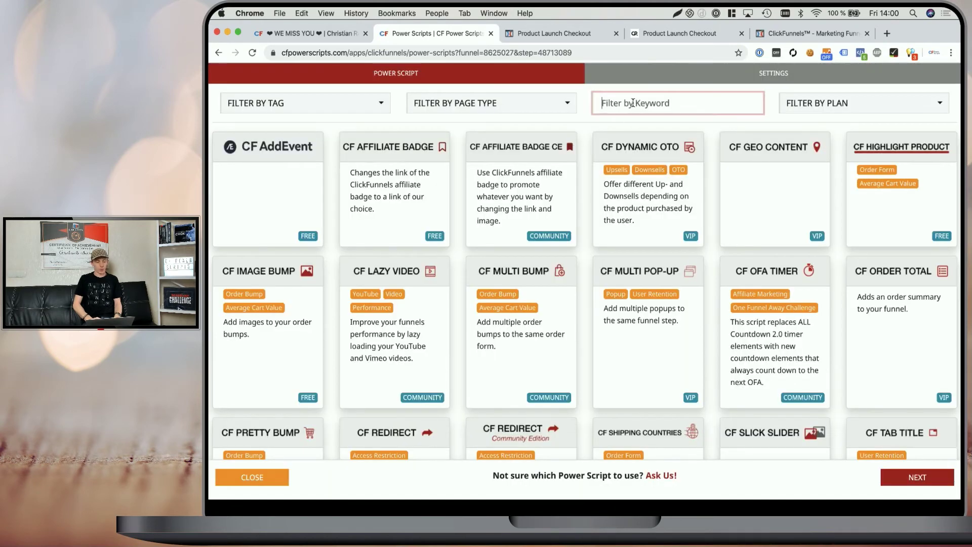
text(mul)
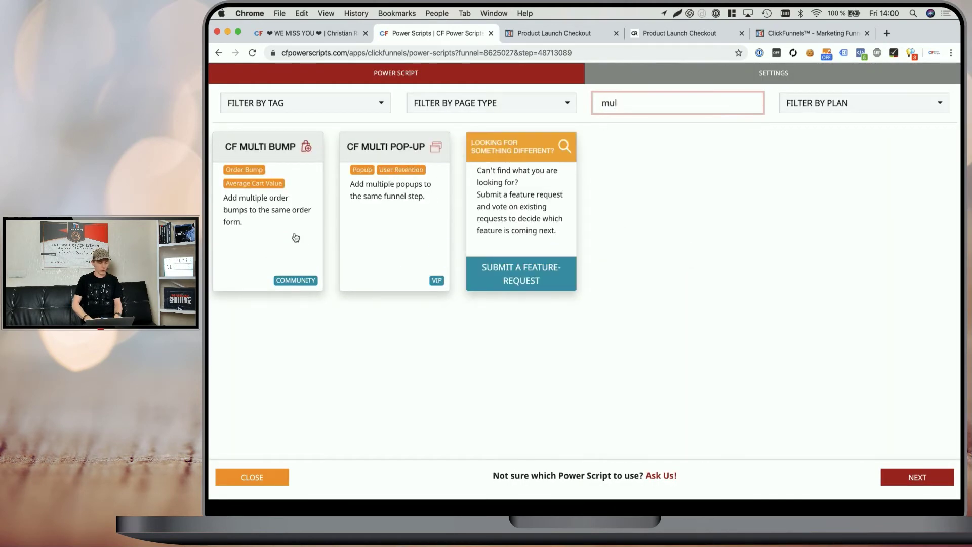
click(290, 229)
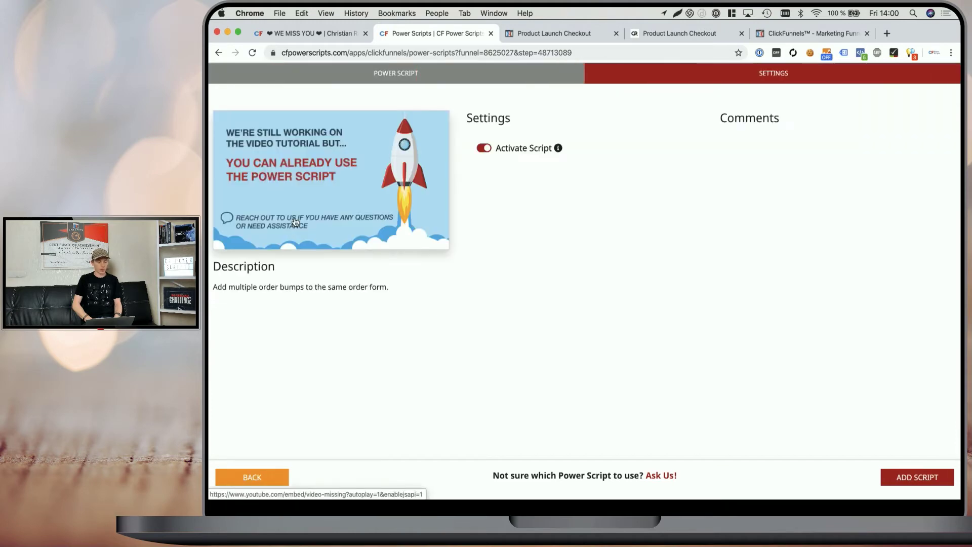
click(899, 476)
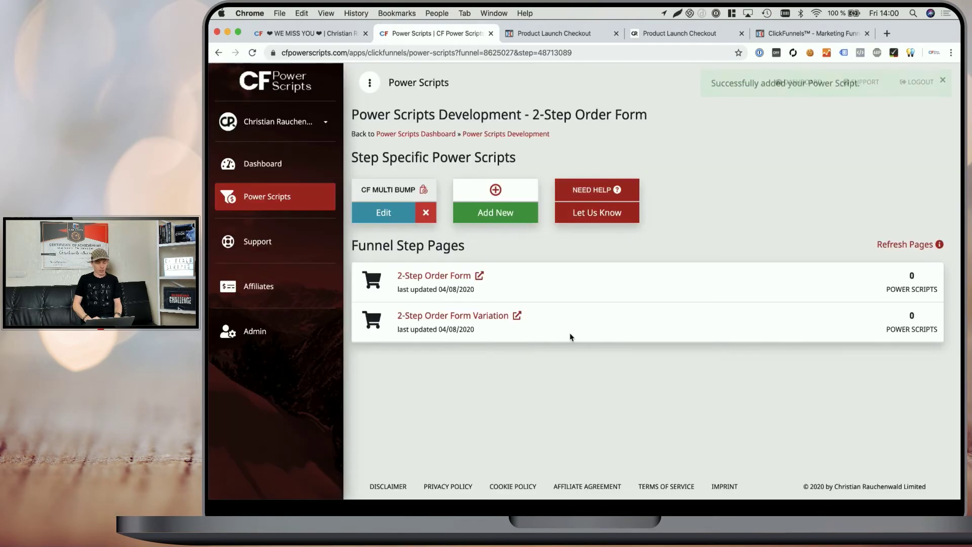
Open the 2-Step Order Form variation page in ClickFunnels.
click(517, 318)
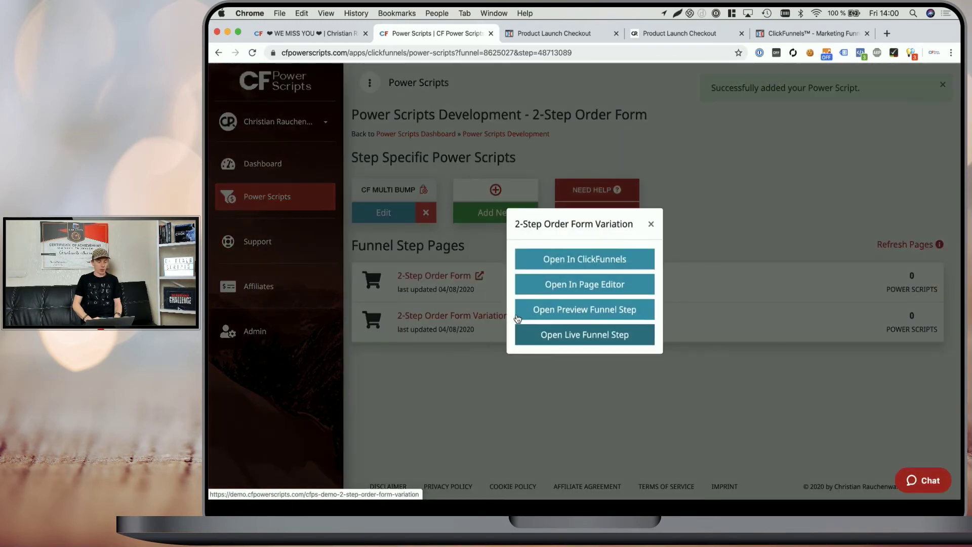
click(558, 287)
click(431, 36)
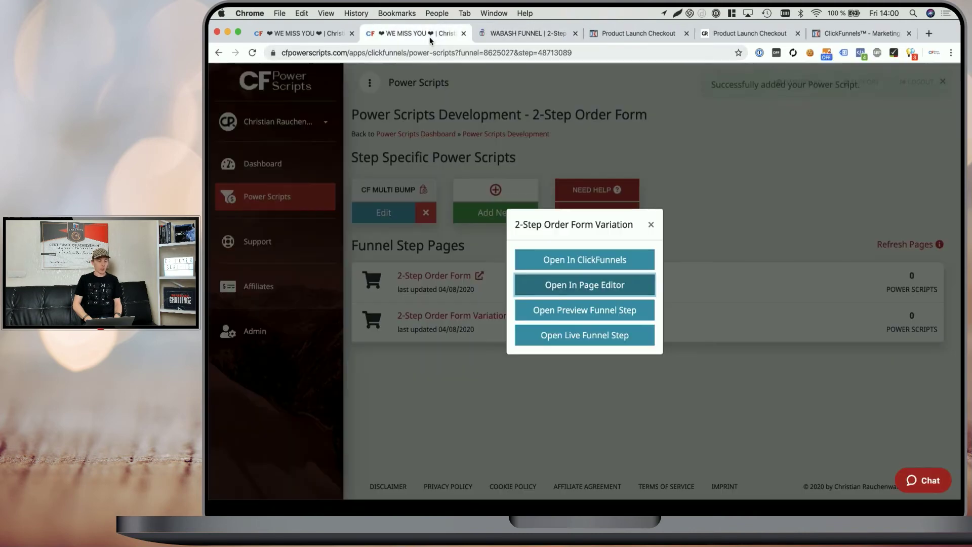
click(561, 261)
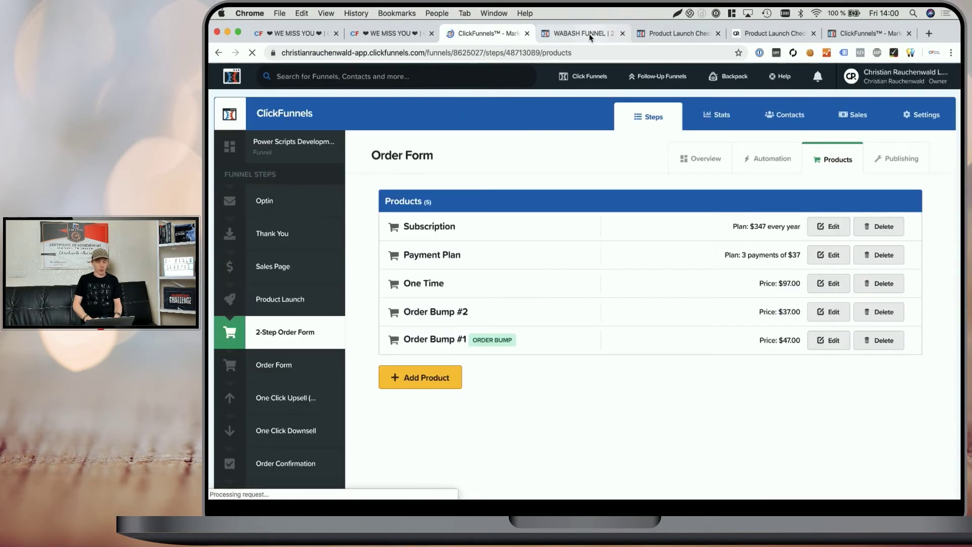
Back in the WABASH FUNNEL editor, bring up the 2-step order form element's settings.
click(608, 34)
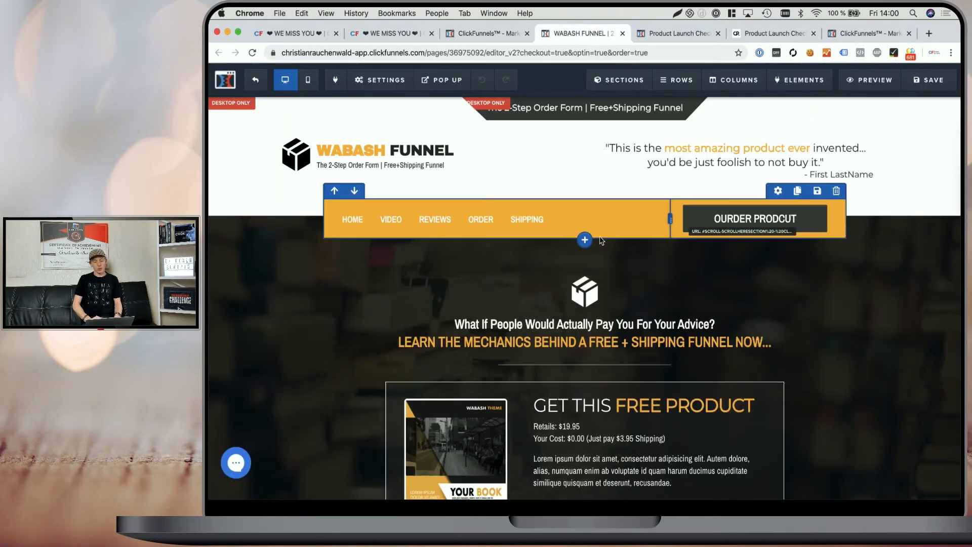
scroll(600, 240, down, 3)
scroll(600, 240, down, 3)
scroll(601, 239, down, 6)
scroll(601, 240, down, 2)
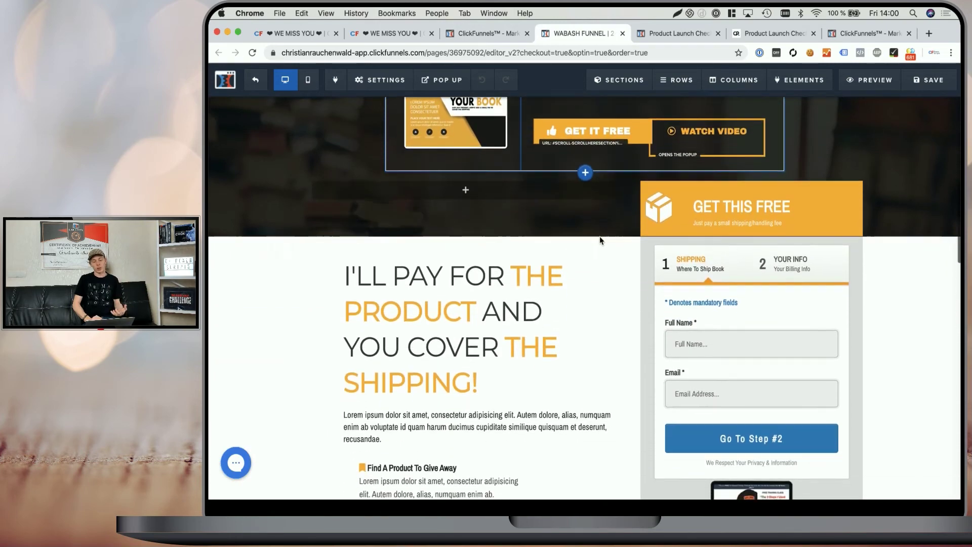
scroll(600, 240, down, 4)
scroll(600, 238, down, 2)
scroll(600, 237, down, 1)
scroll(600, 238, down, 1)
scroll(600, 237, down, 3)
scroll(599, 239, down, 3)
scroll(600, 239, up, 4)
scroll(607, 223, up, 2)
scroll(713, 135, down, 1)
scroll(713, 137, down, 6)
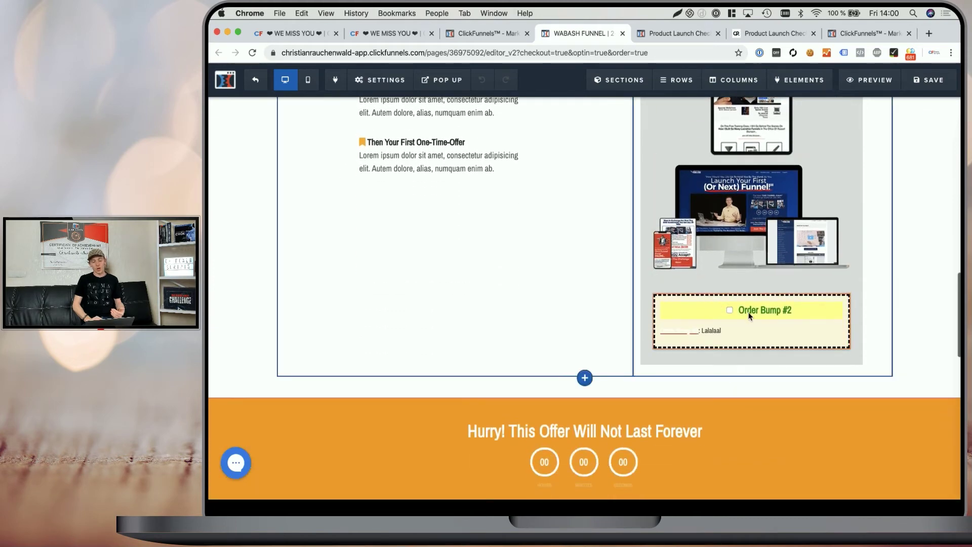
scroll(757, 327, up, 3)
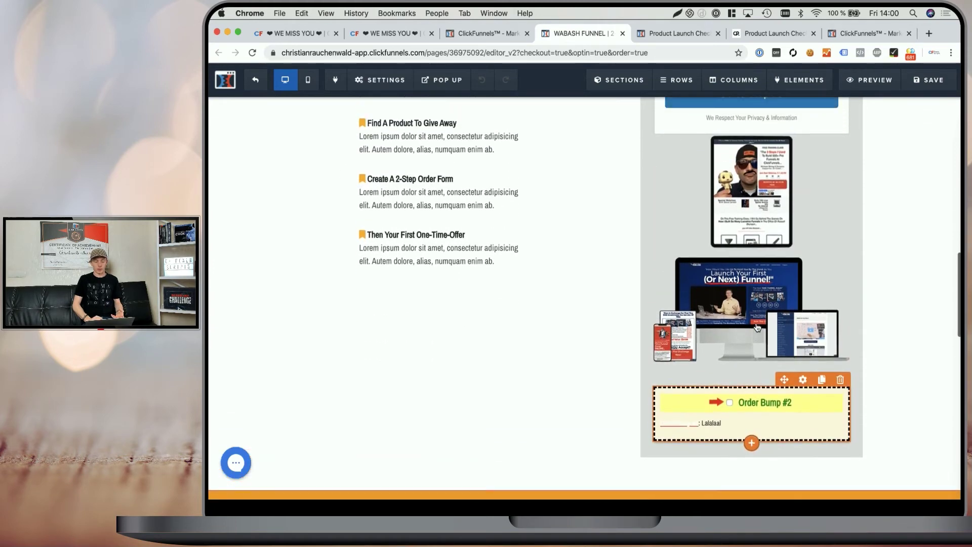
scroll(753, 264, up, 4)
scroll(749, 213, up, 3)
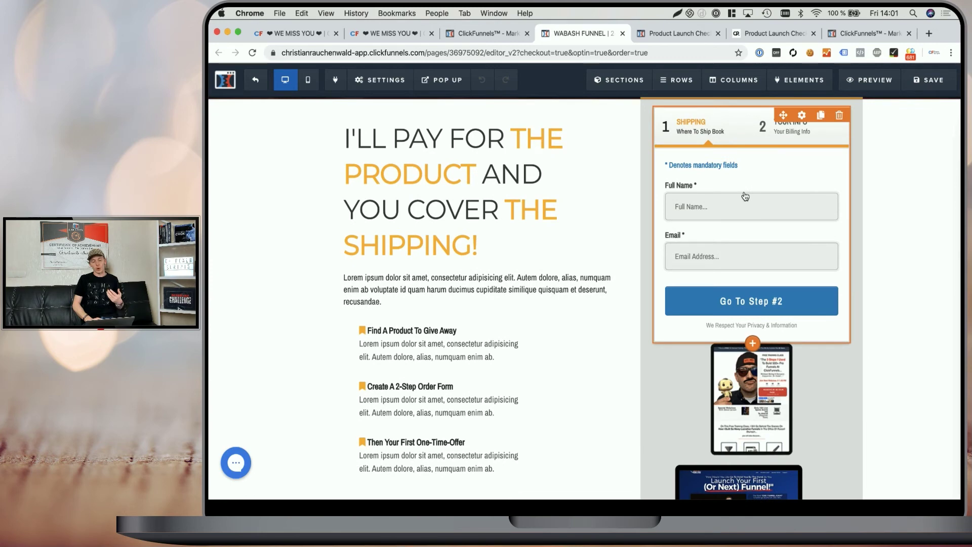
click(745, 196)
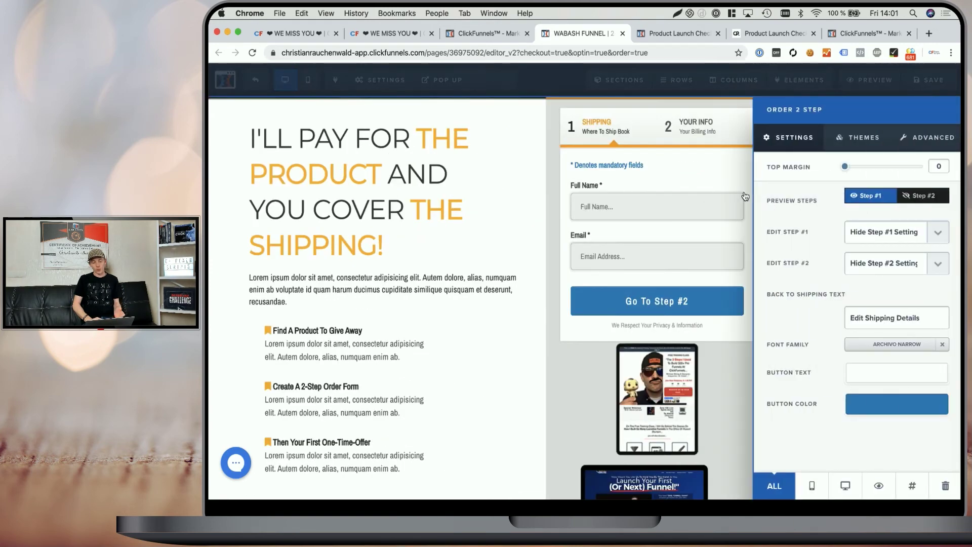
Review the order form's Advanced style options, then close its settings.
click(919, 144)
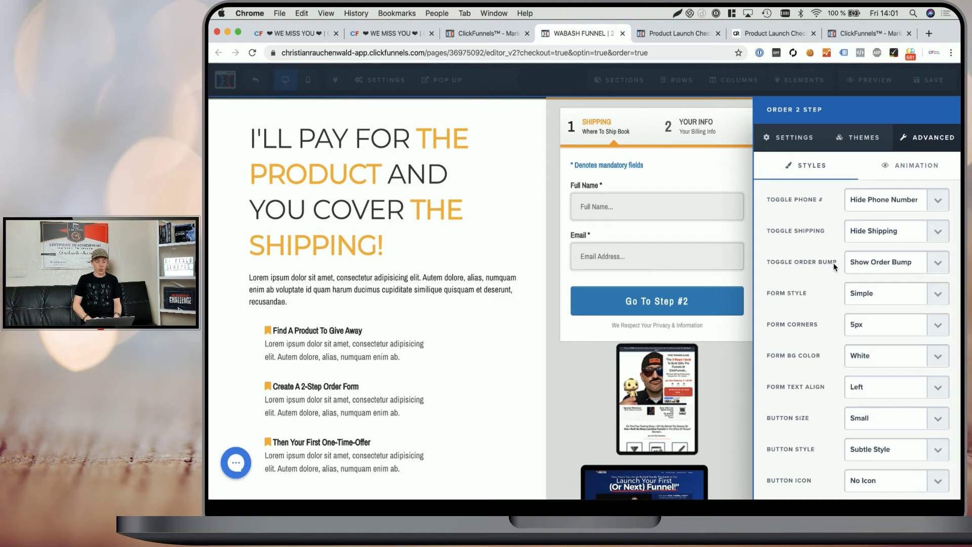
click(640, 259)
scroll(721, 344, down, 3)
mouse_move(756, 380)
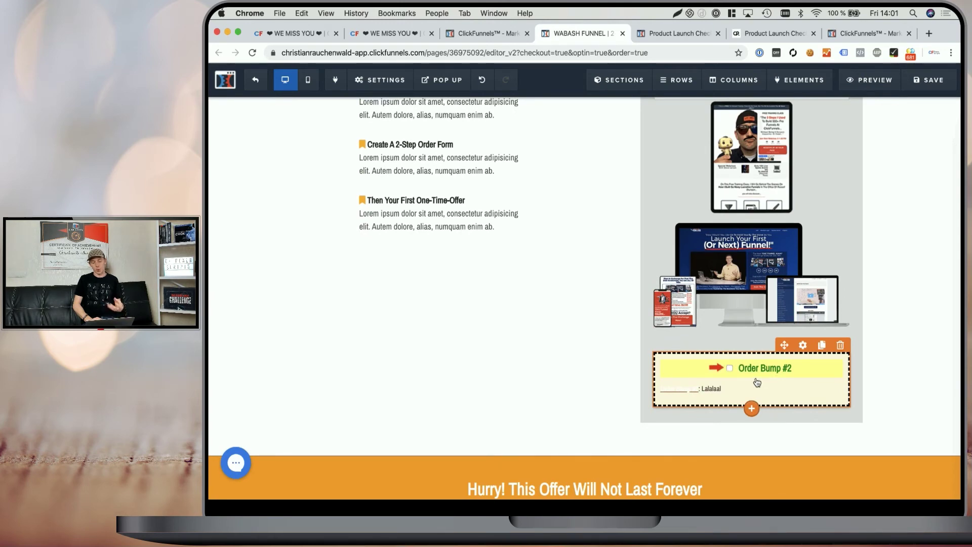
Check Order Bump #2's CSS info, confirming the cfps-multi-bump-2602590 title.
click(756, 382)
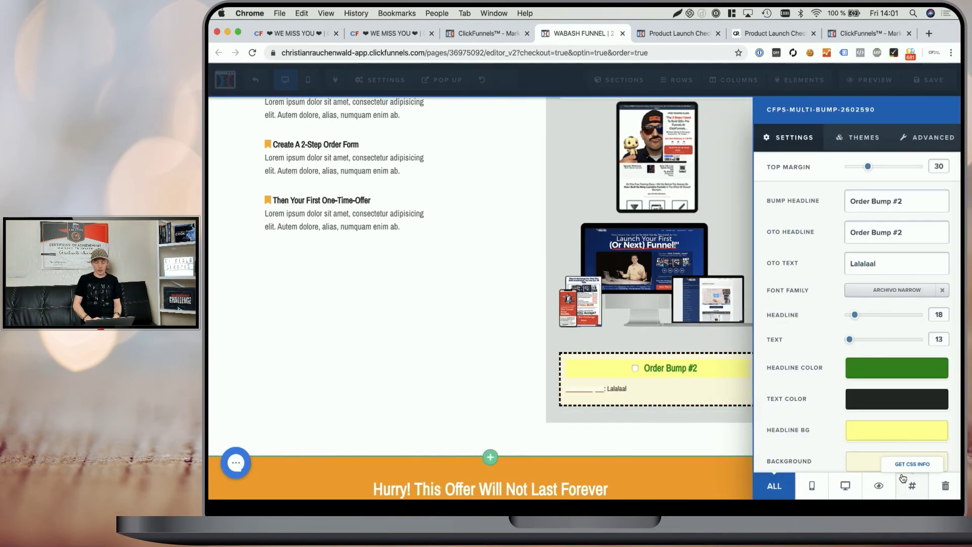
click(906, 463)
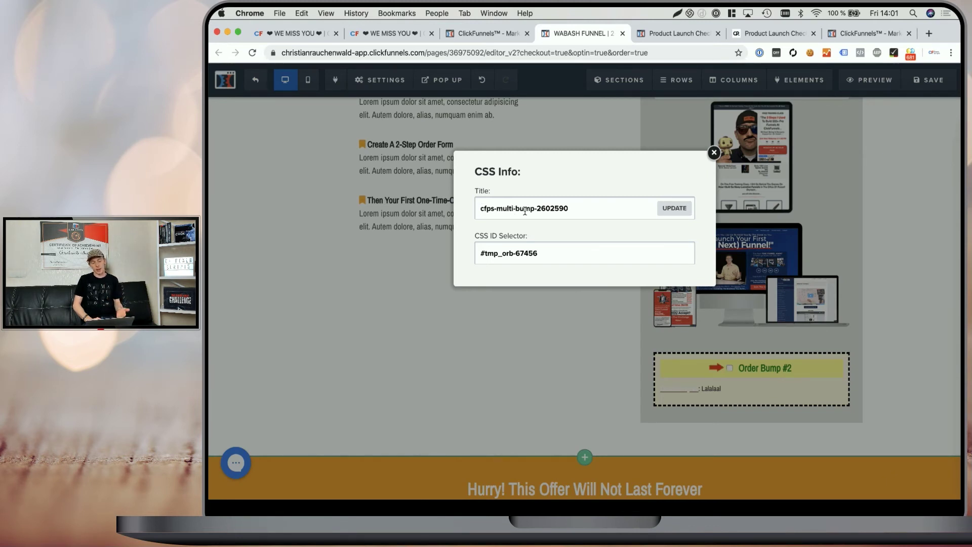
click(713, 152)
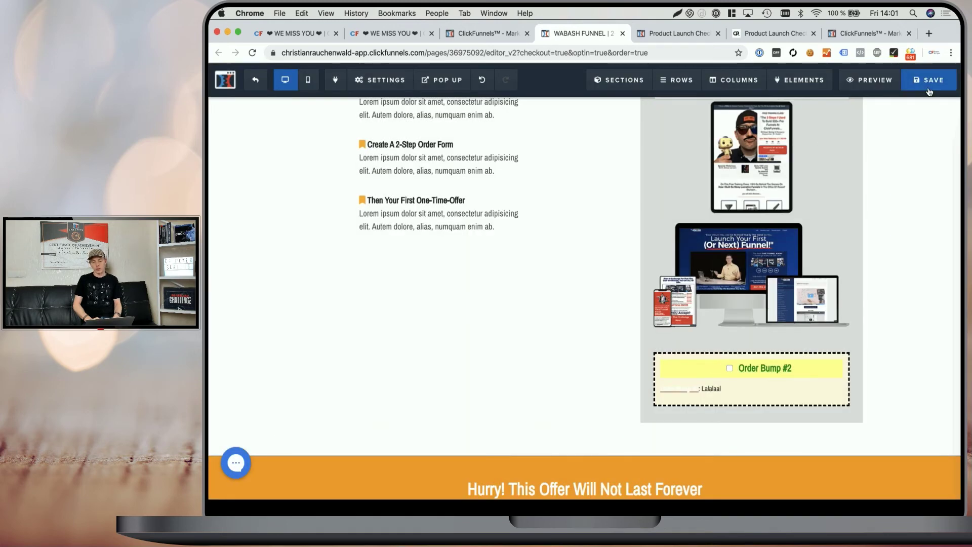
Preview the page and advance the 2-step form to its payment step.
click(870, 87)
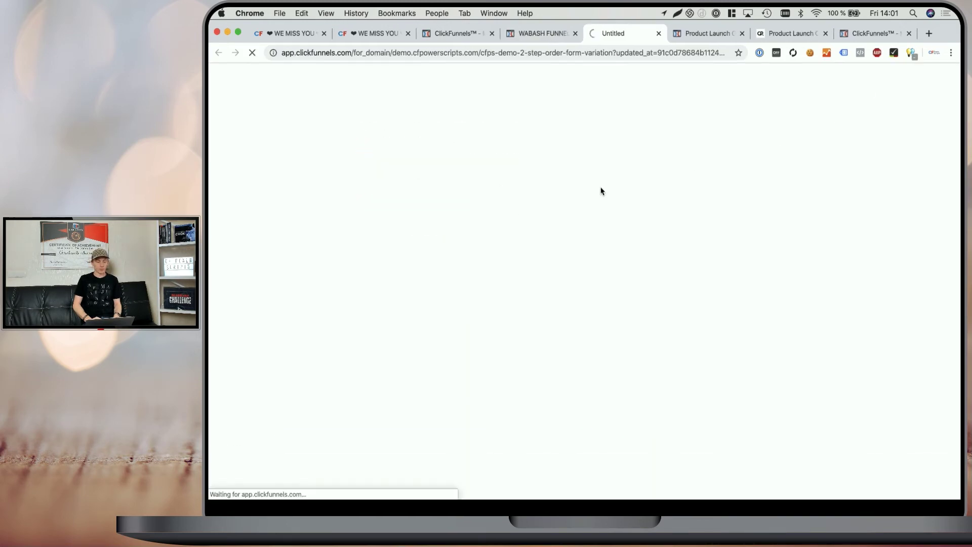
scroll(562, 175, down, 5)
scroll(658, 182, down, 1)
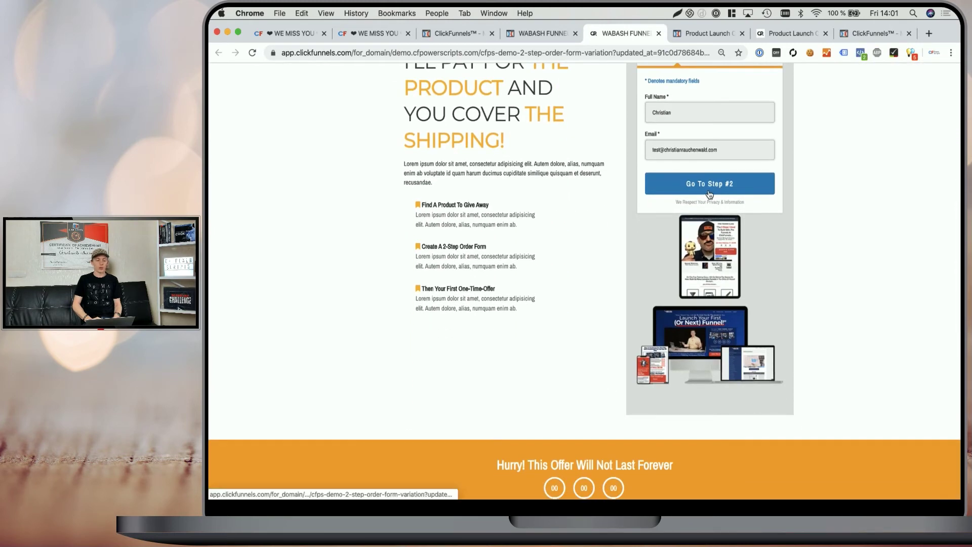
click(709, 192)
Toggle the Order Bump #2 ($37) and Order Bump #1 ($47) checkboxes to test each.
scroll(704, 167, down, 1)
scroll(708, 195, down, 2)
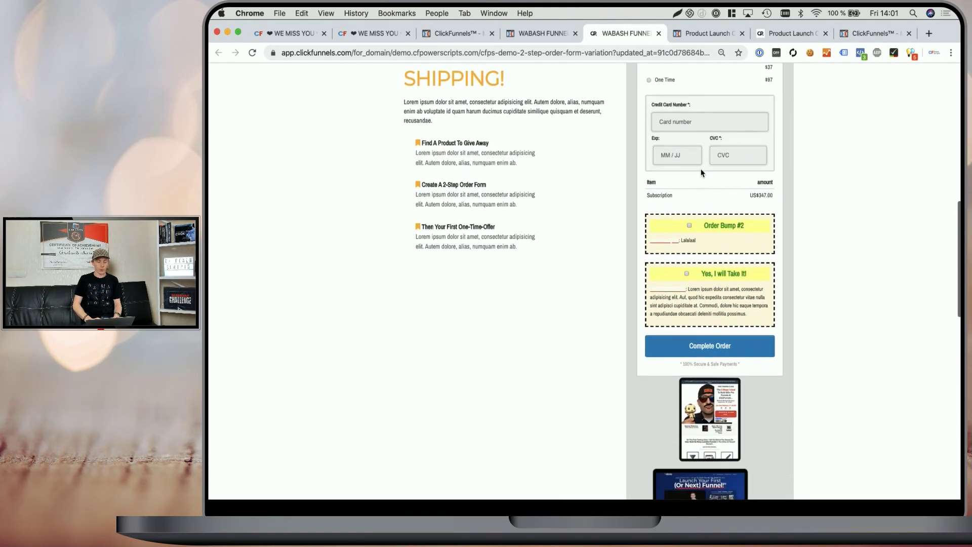
click(688, 226)
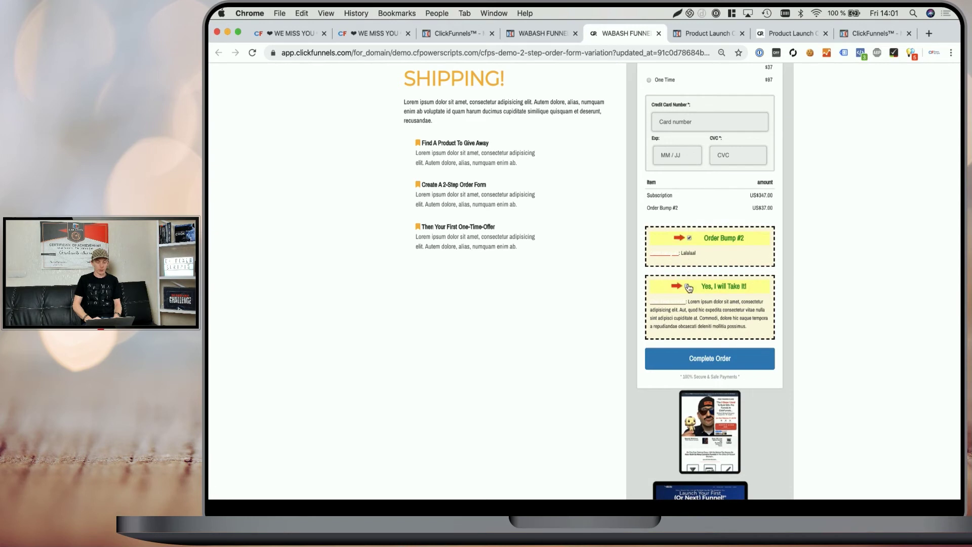
click(687, 287)
click(687, 299)
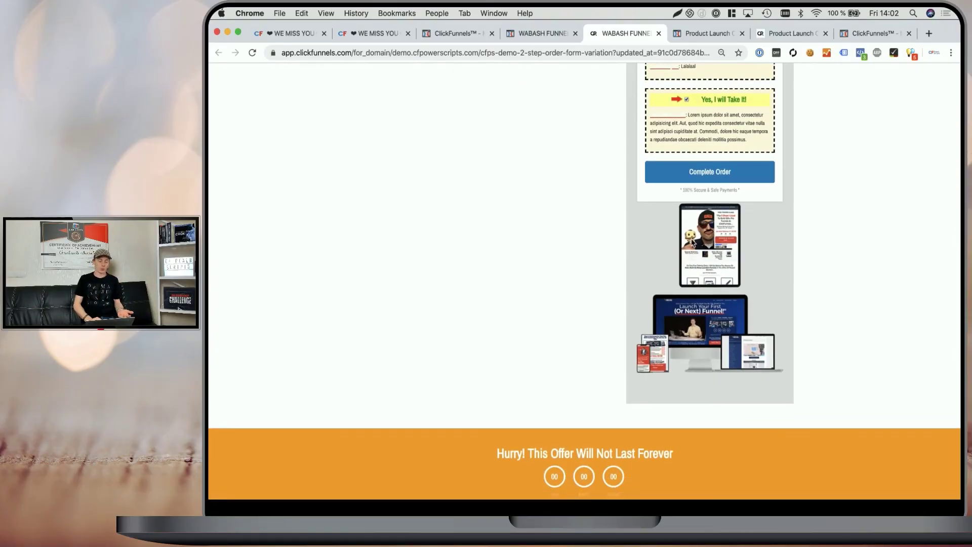
scroll(712, 303, up, 3)
scroll(709, 188, up, 2)
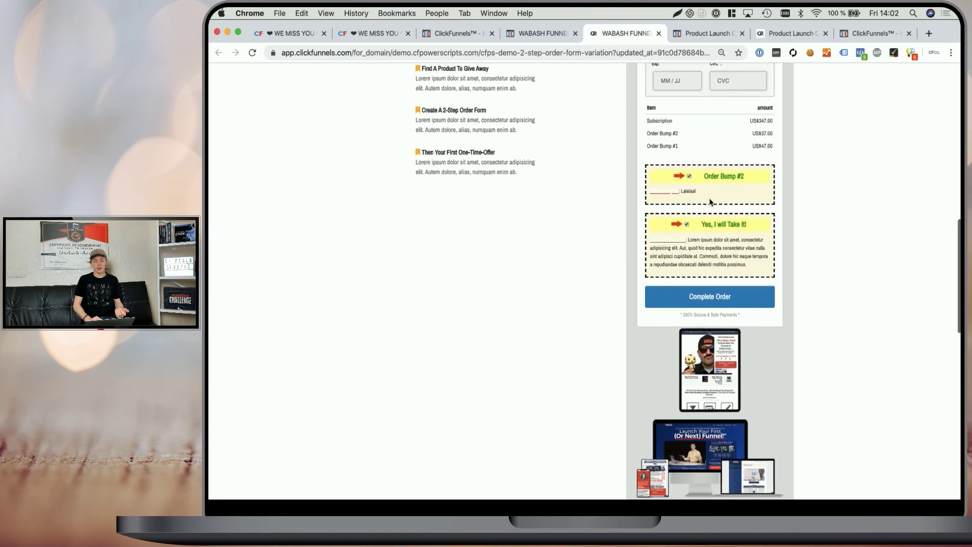